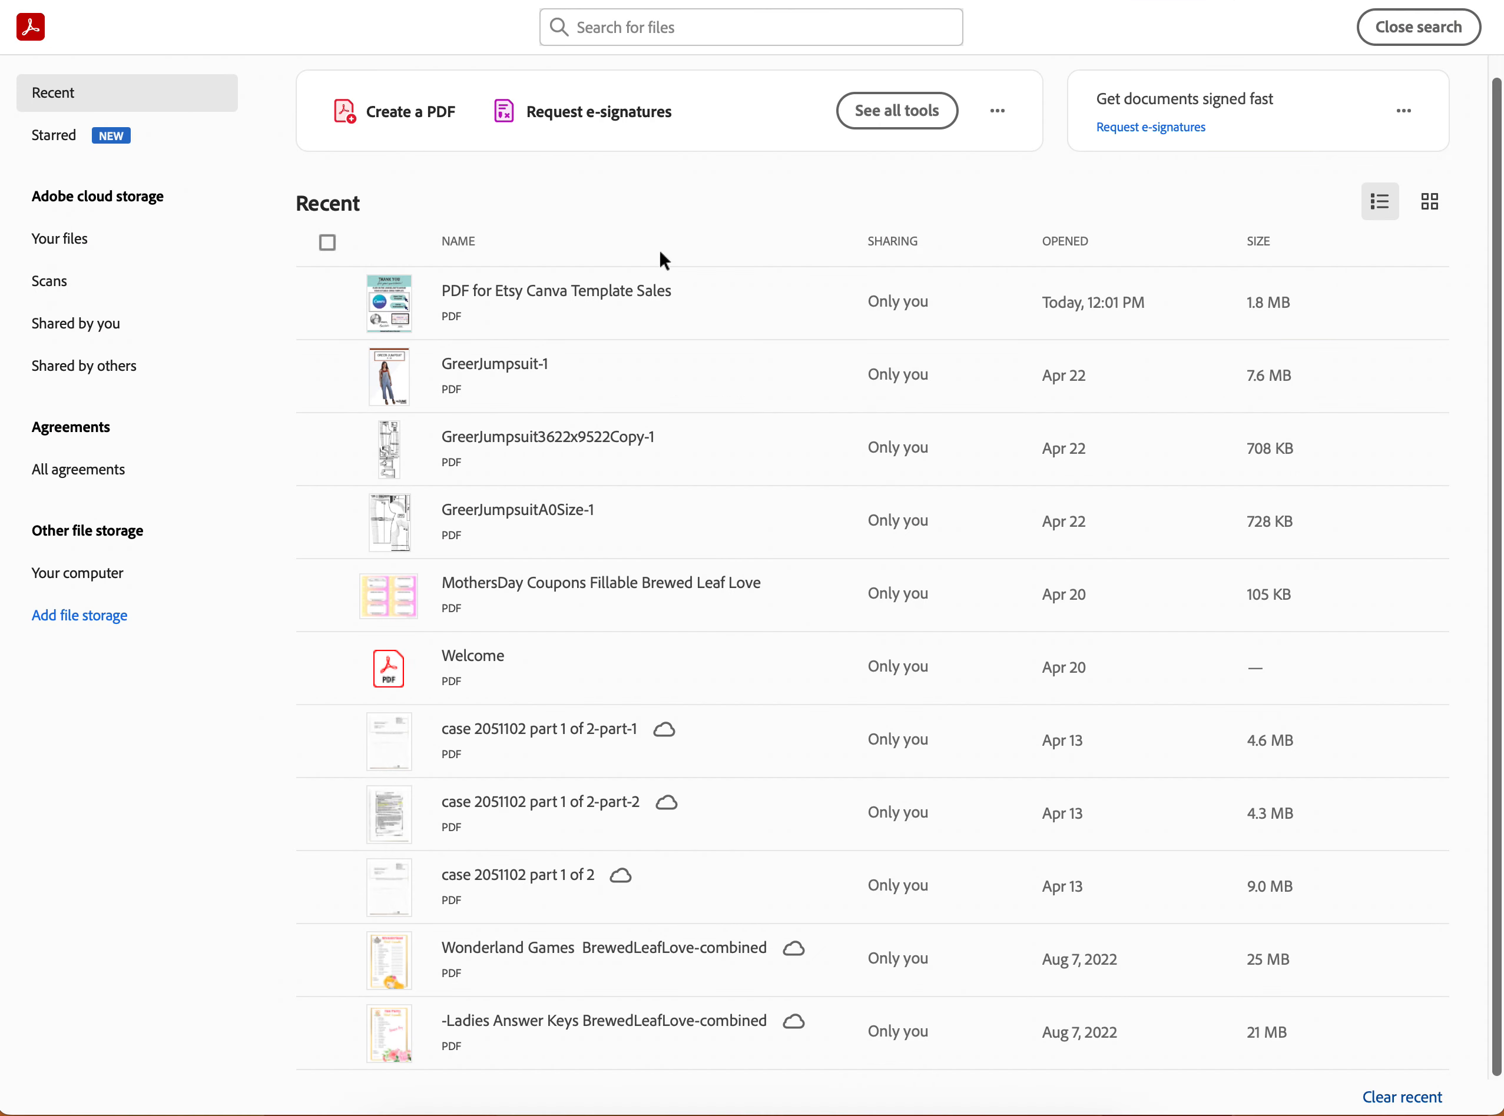
# Open the PDF for Etsy Canva Template Sales and follow its "Open Your Template" link
pyautogui.doubleClick(561, 294)
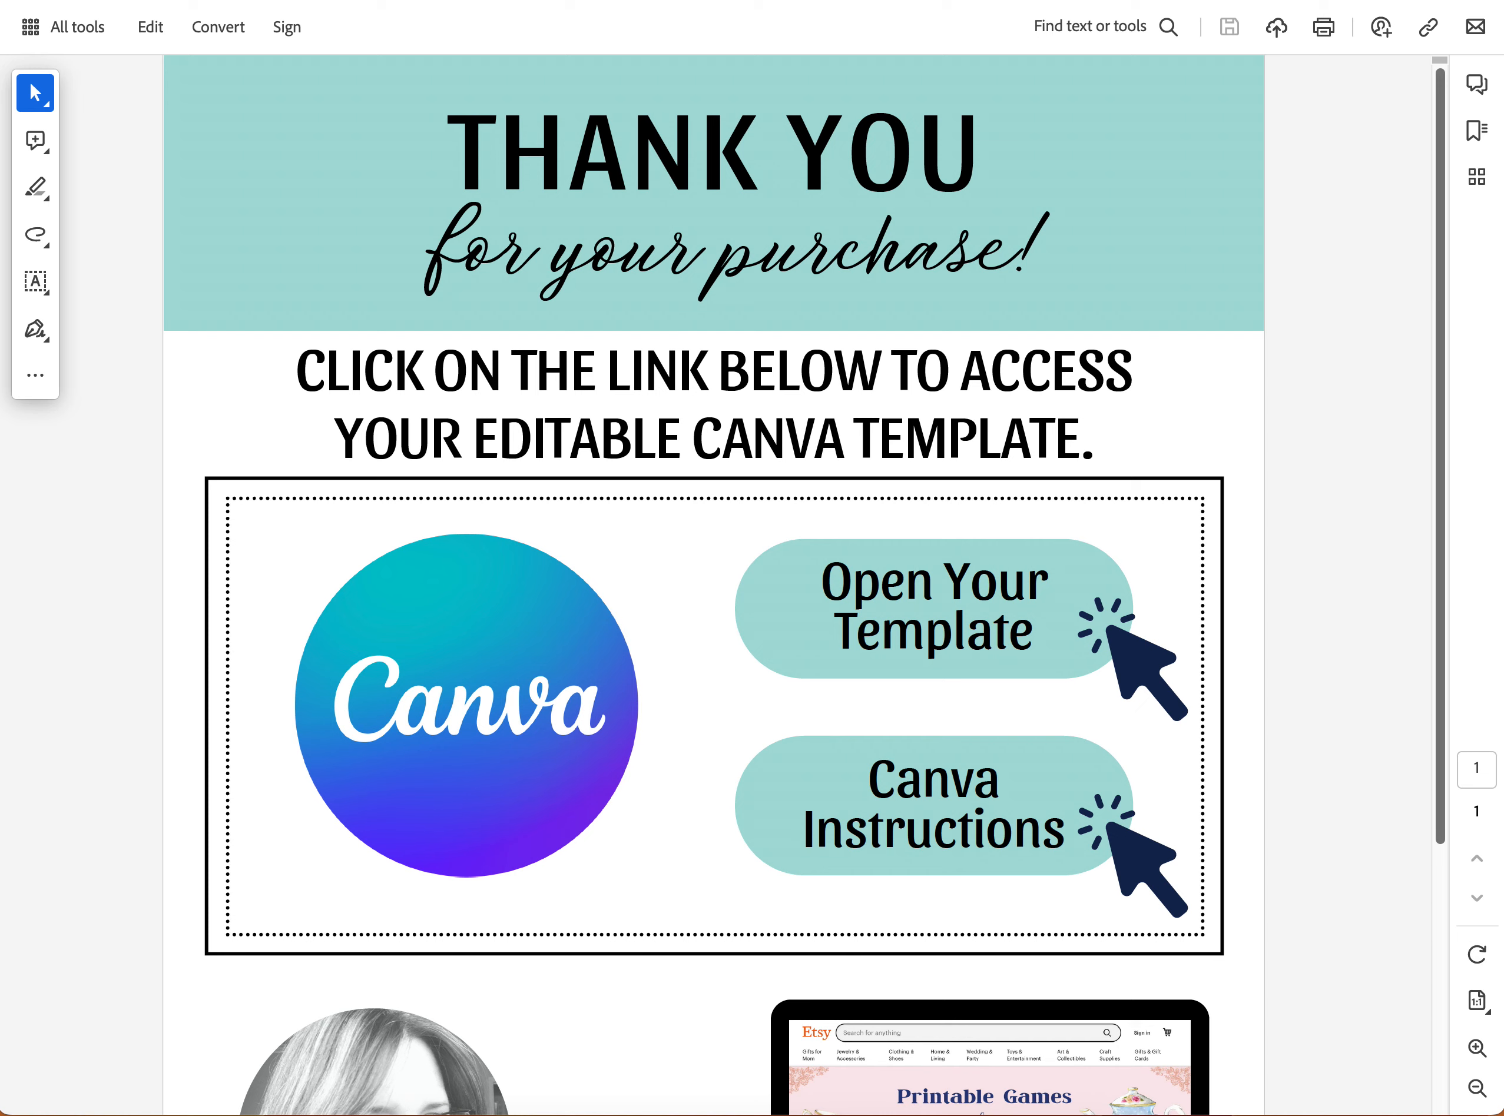
pyautogui.click(1473, 1089)
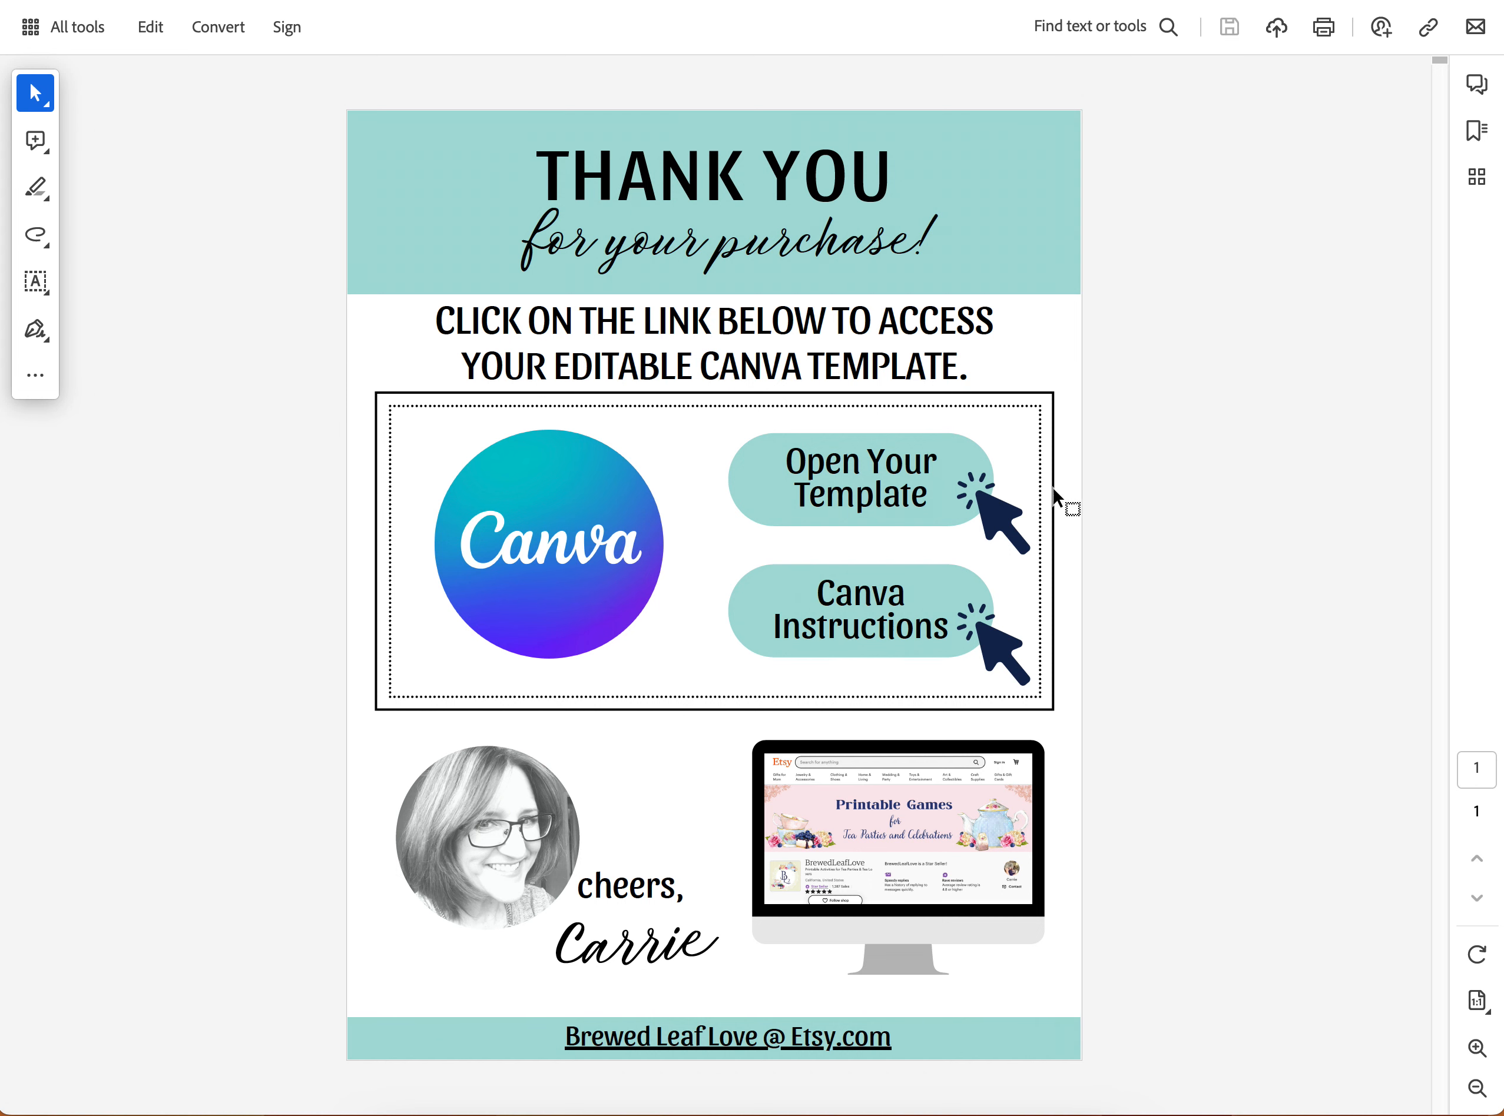
pyautogui.click(843, 484)
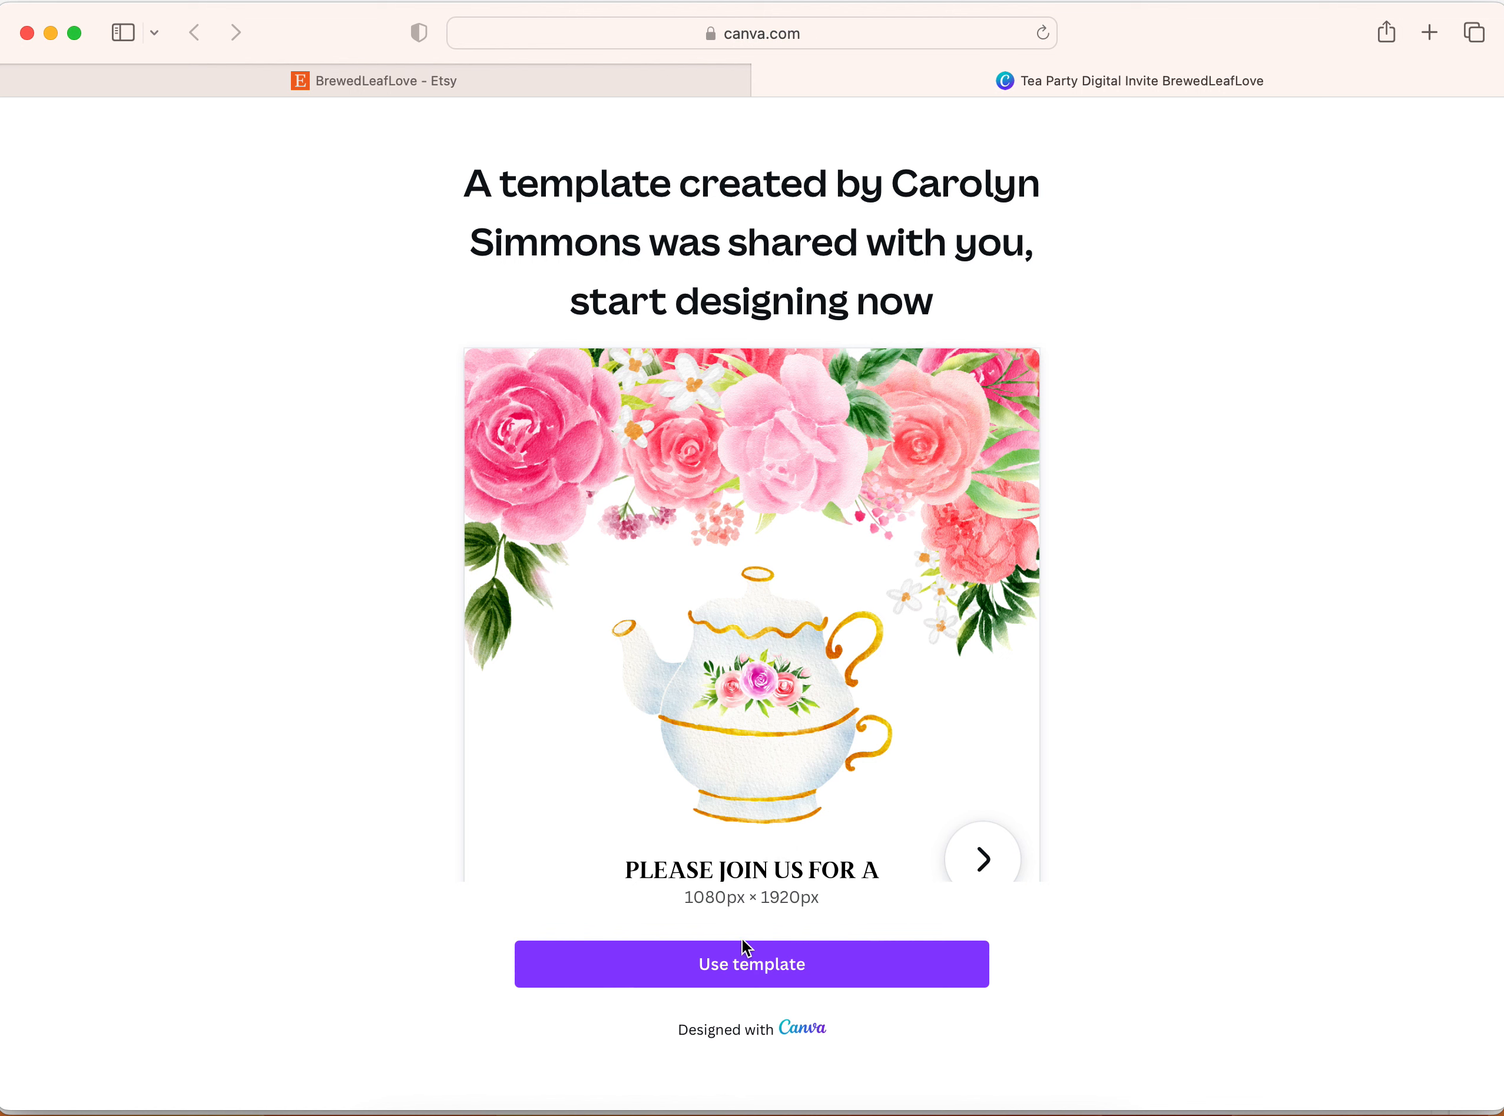
# Create an editable copy of the shared tea party invite template and collapse the template gallery
pyautogui.click(711, 973)
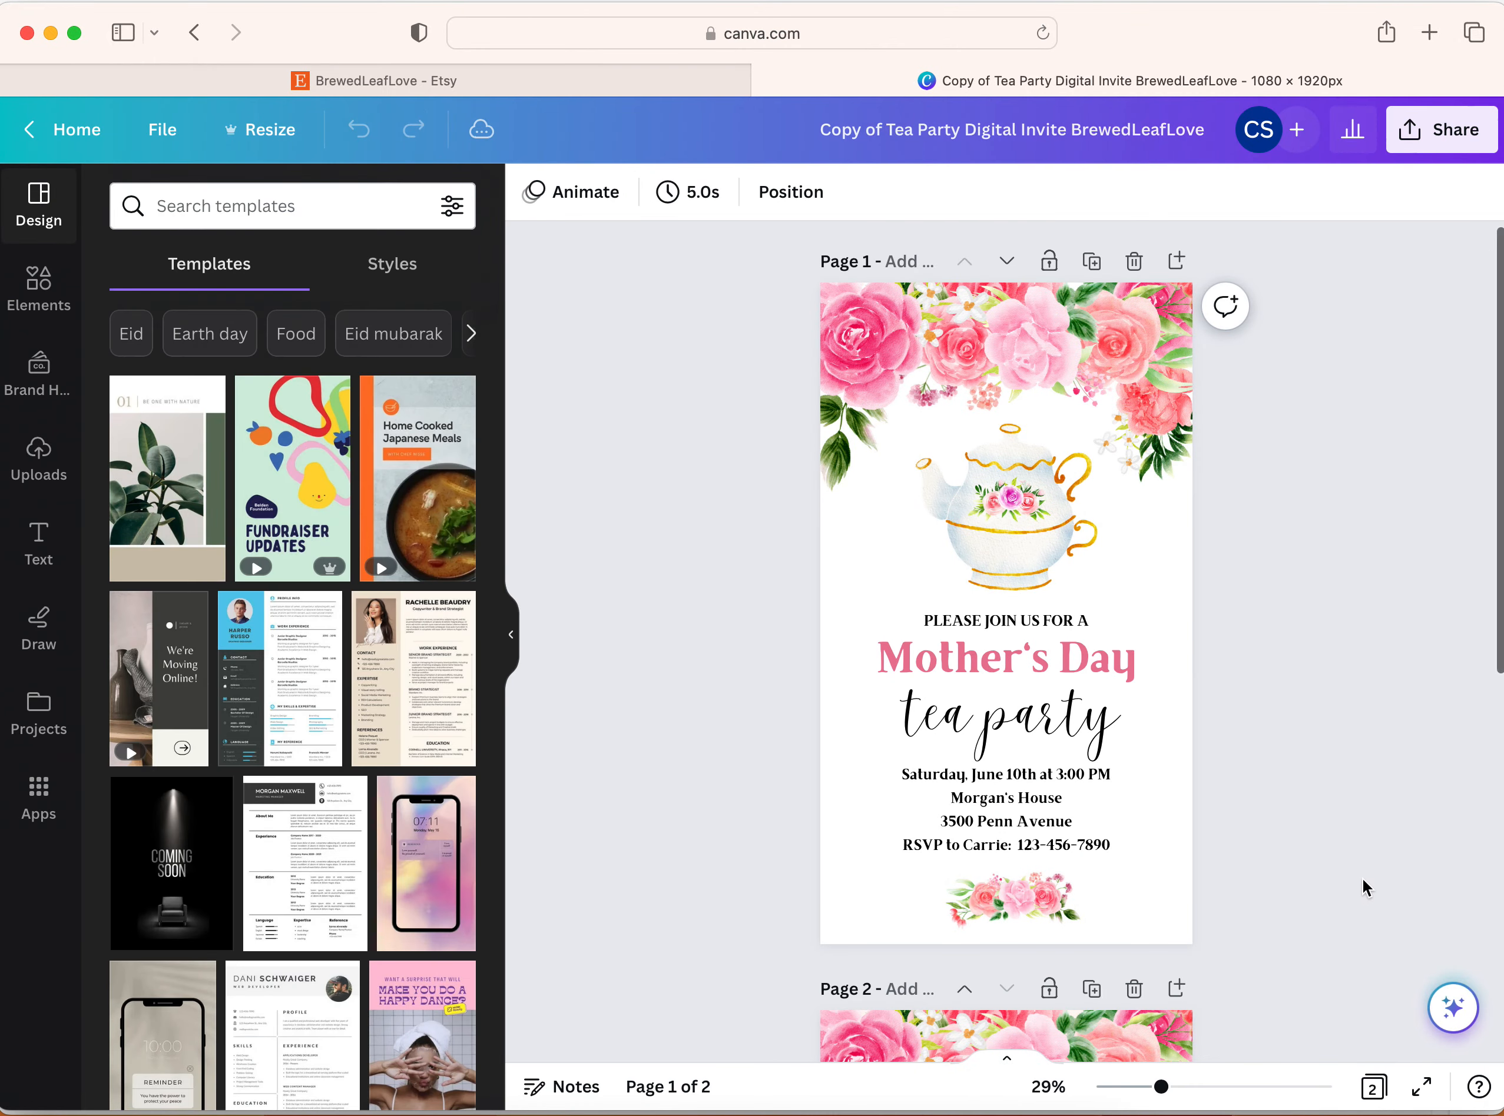
pyautogui.click(510, 634)
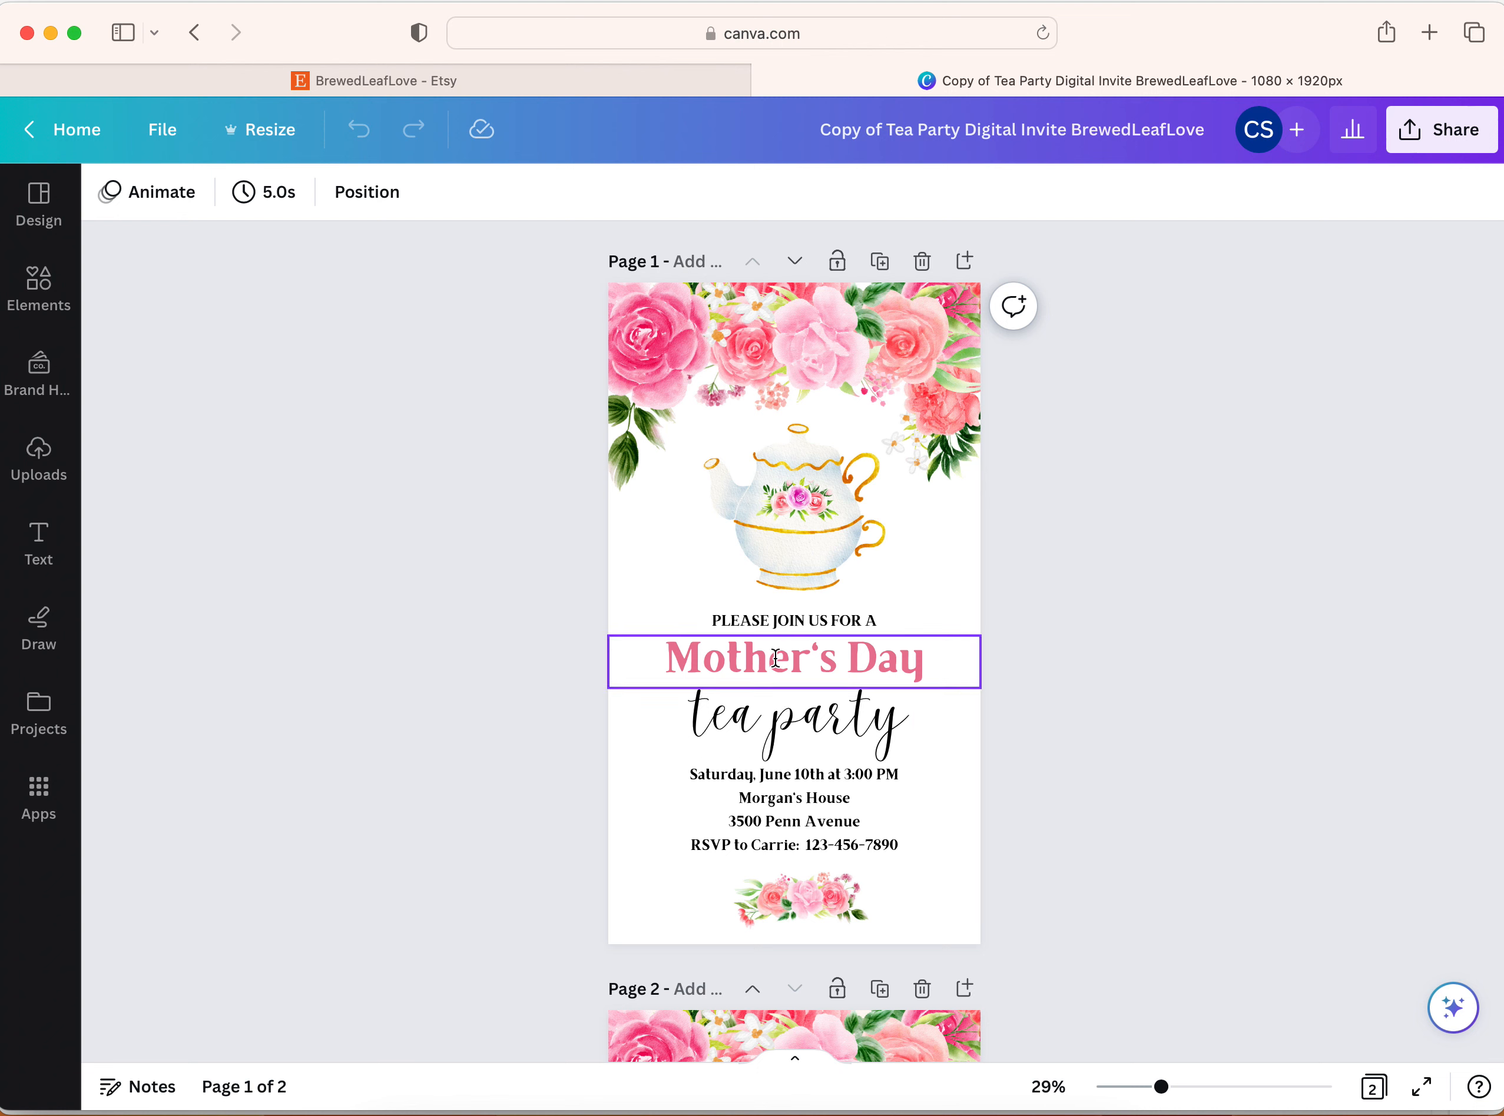
pyautogui.scroll(-1, 775, 739)
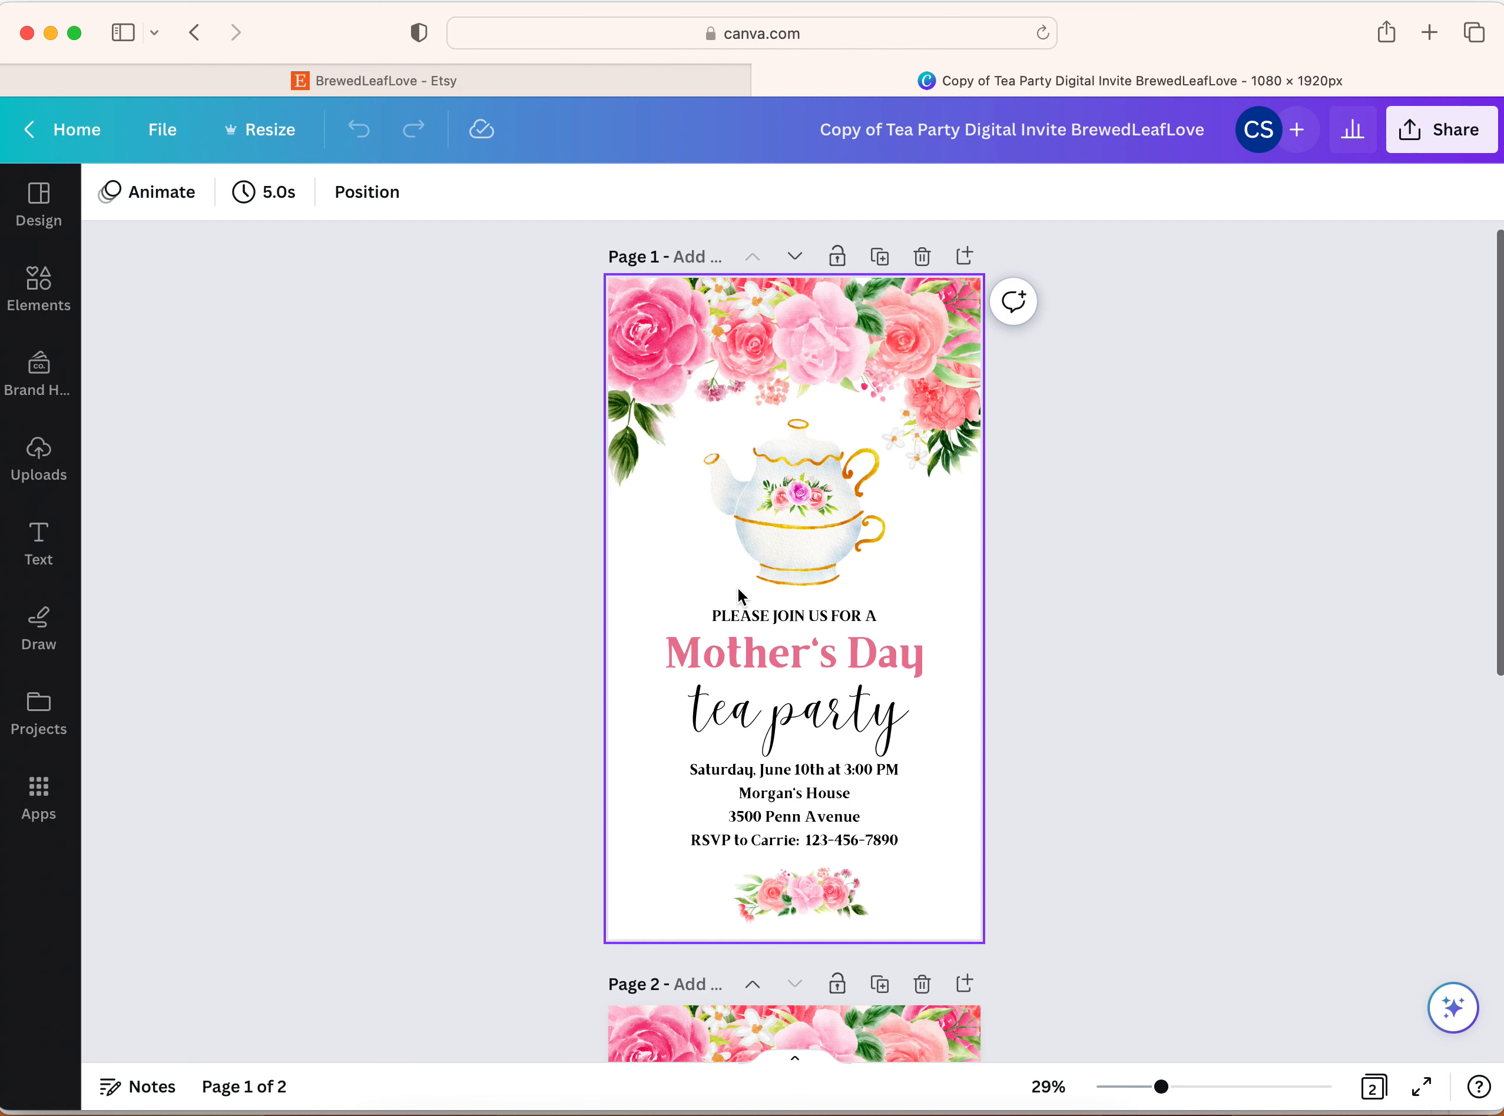
# Replace the "Mother's Day" heading on page 1 with the guest of honor's first name followed by "'s Birthday"
pyautogui.click(781, 656)
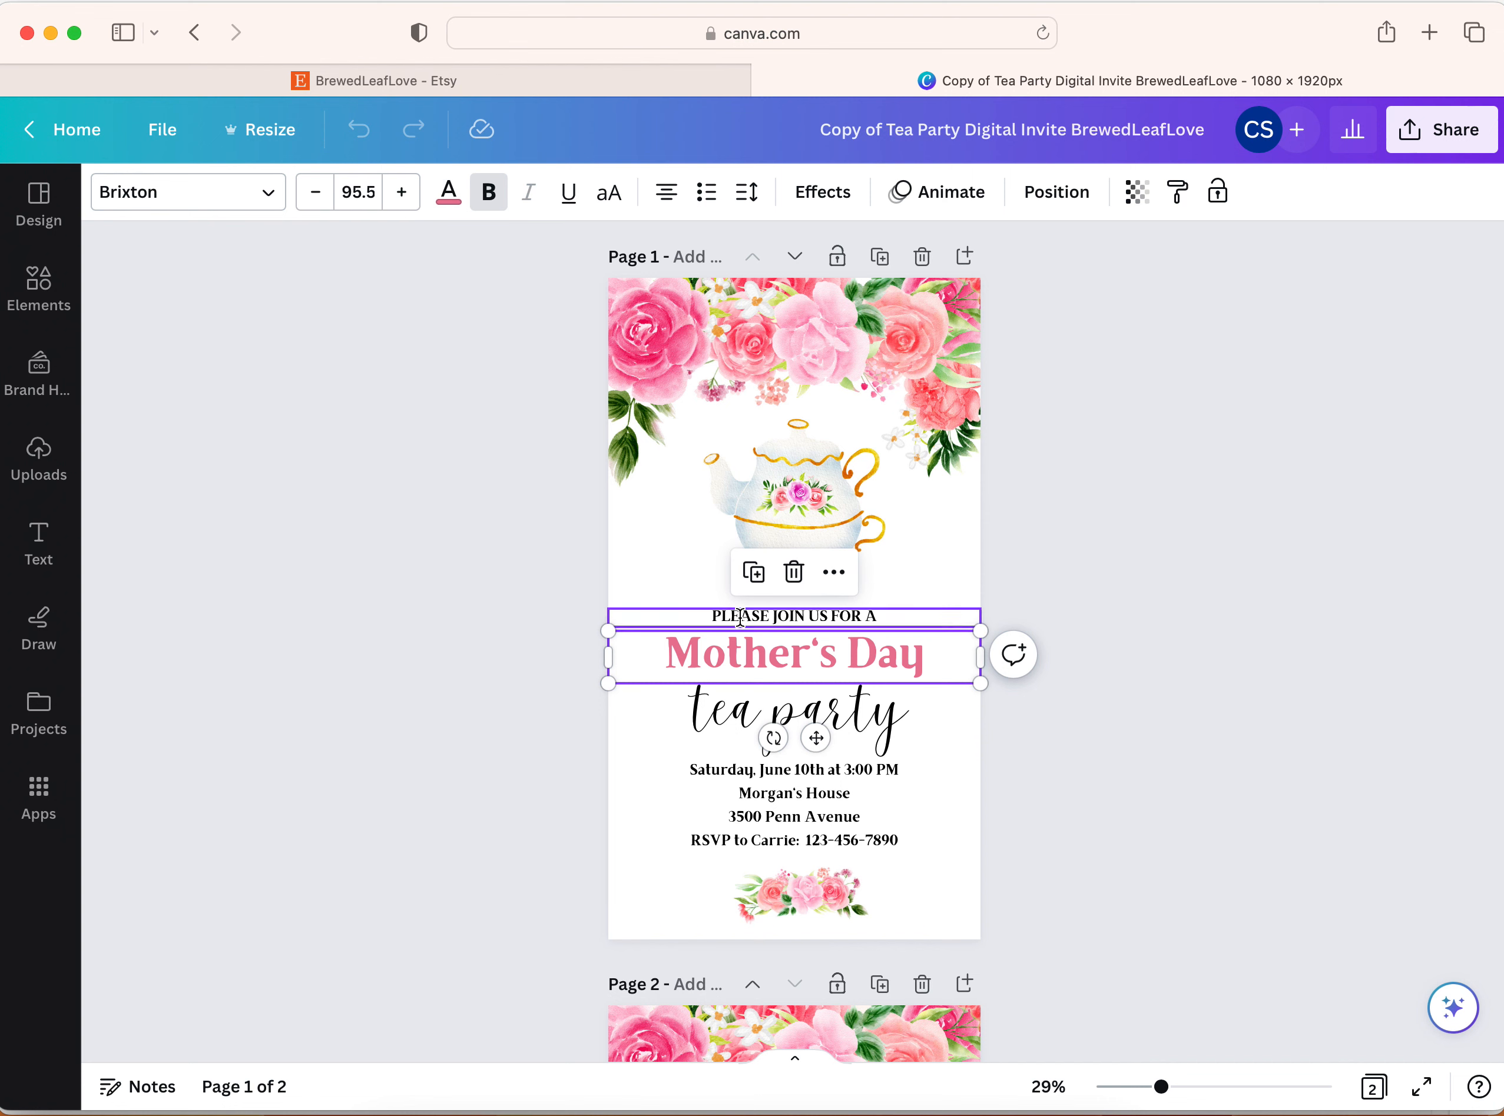
pyautogui.doubleClick(768, 658)
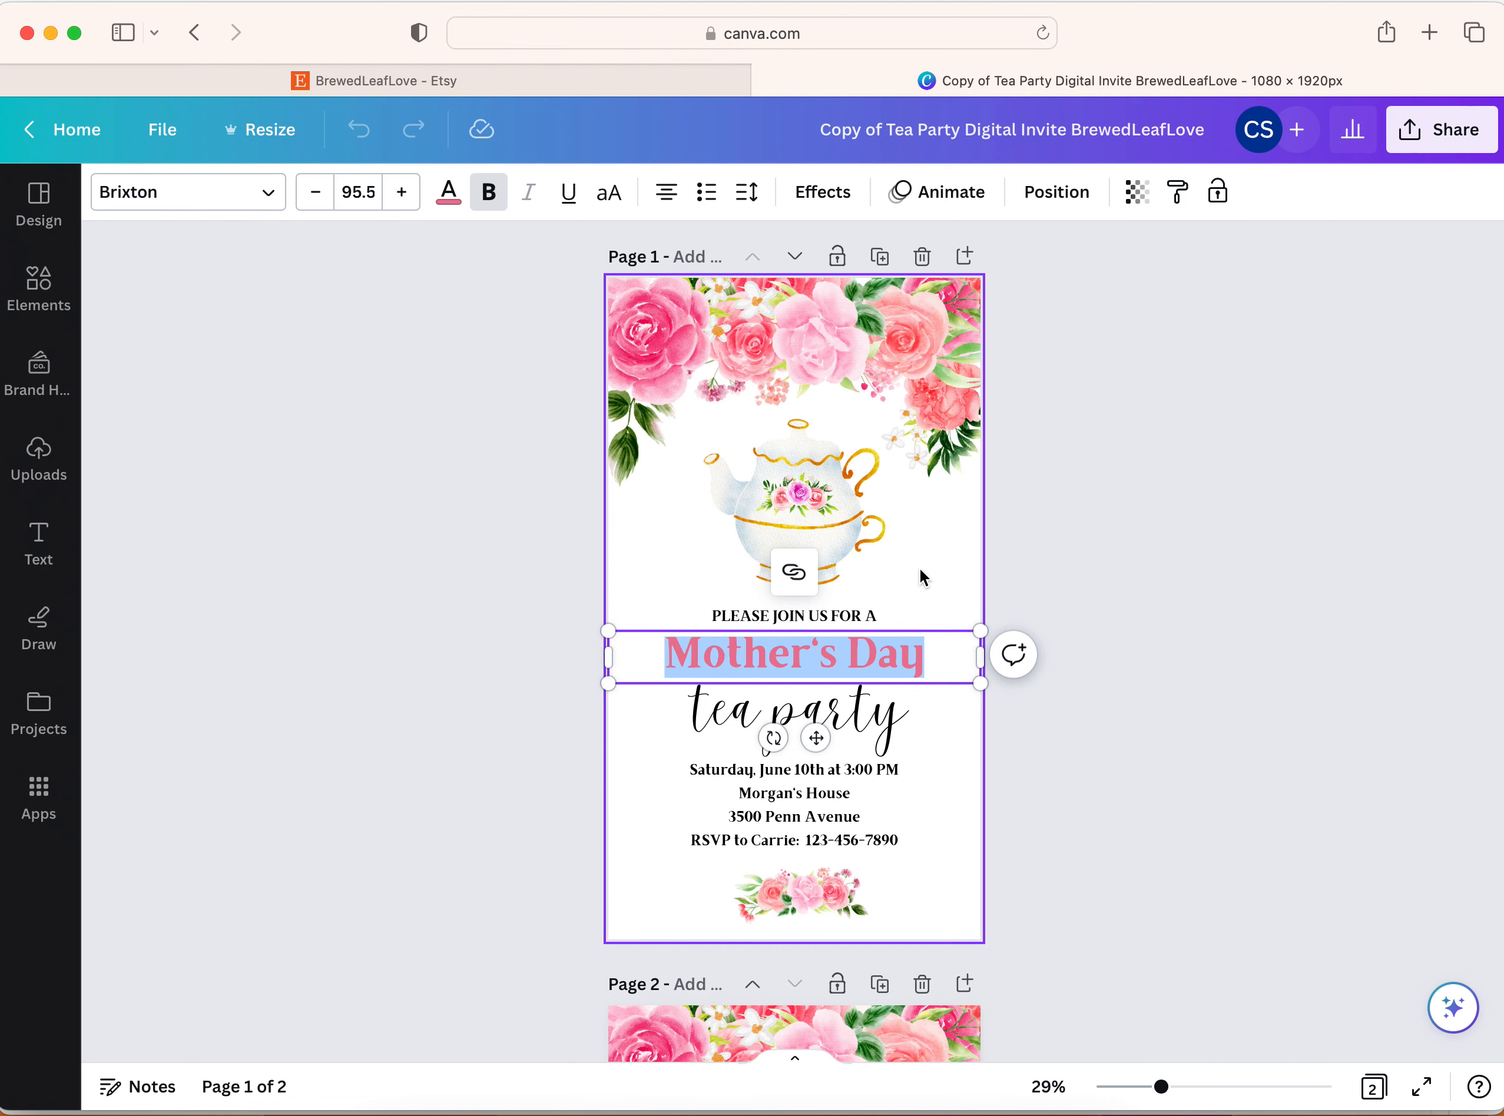
pyautogui.write('Me')
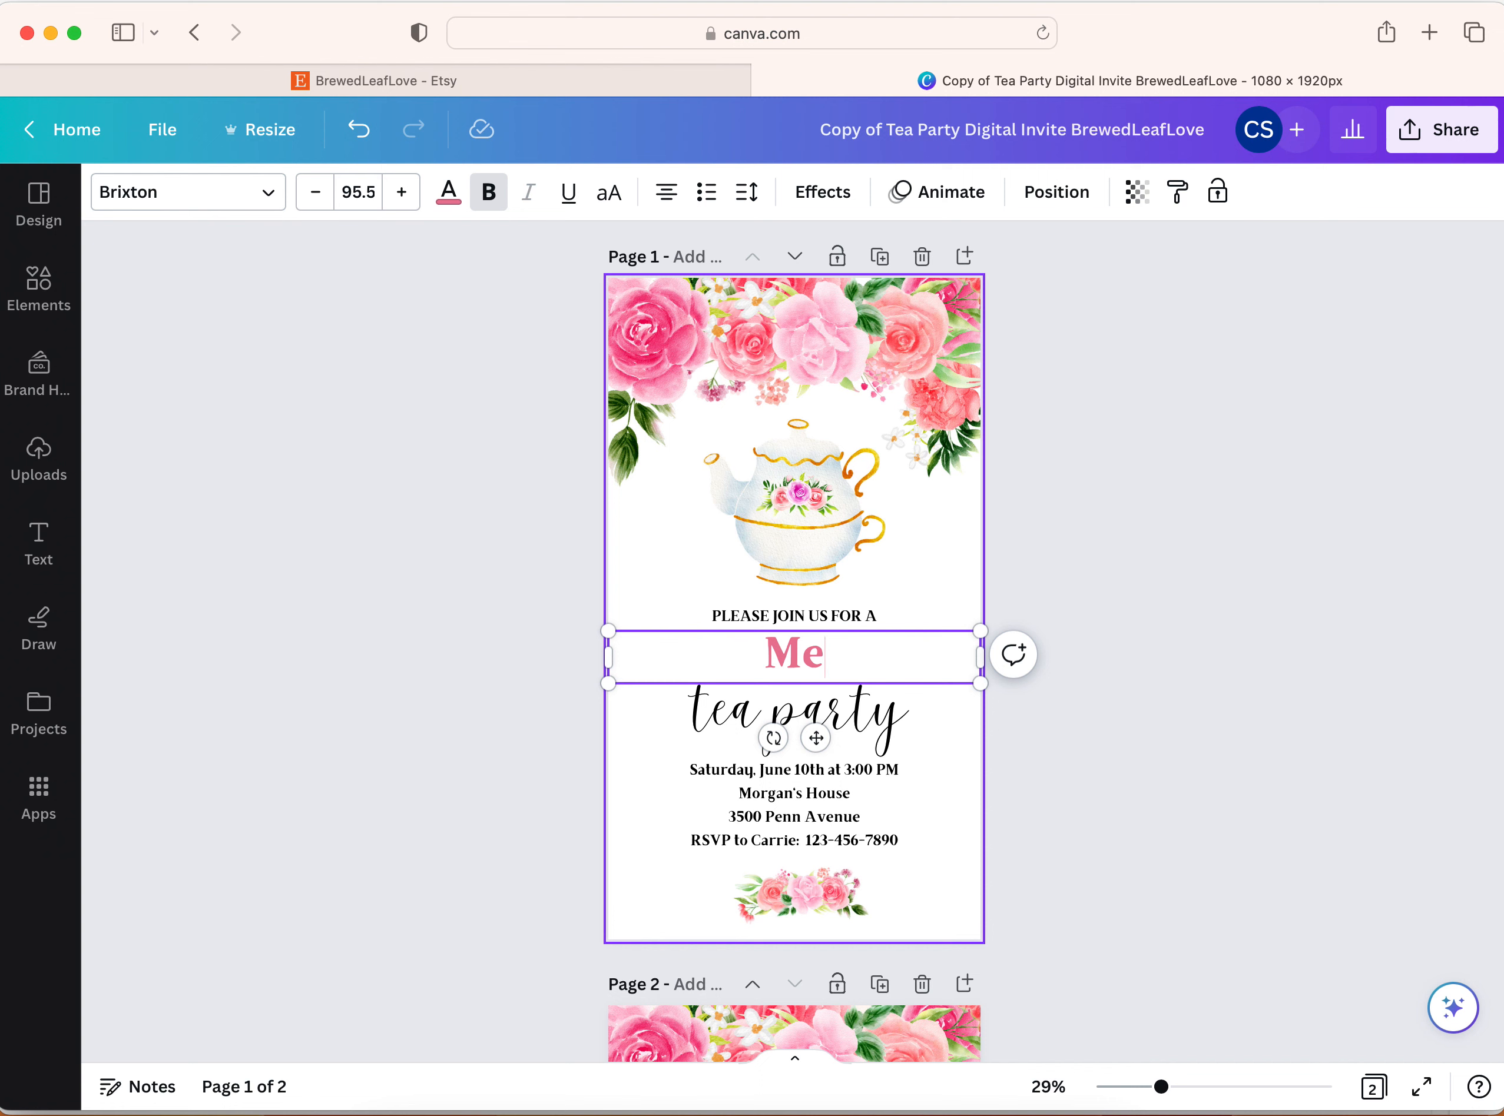
pyautogui.press('BackSpace')
pyautogui.write("egan's Birthday")
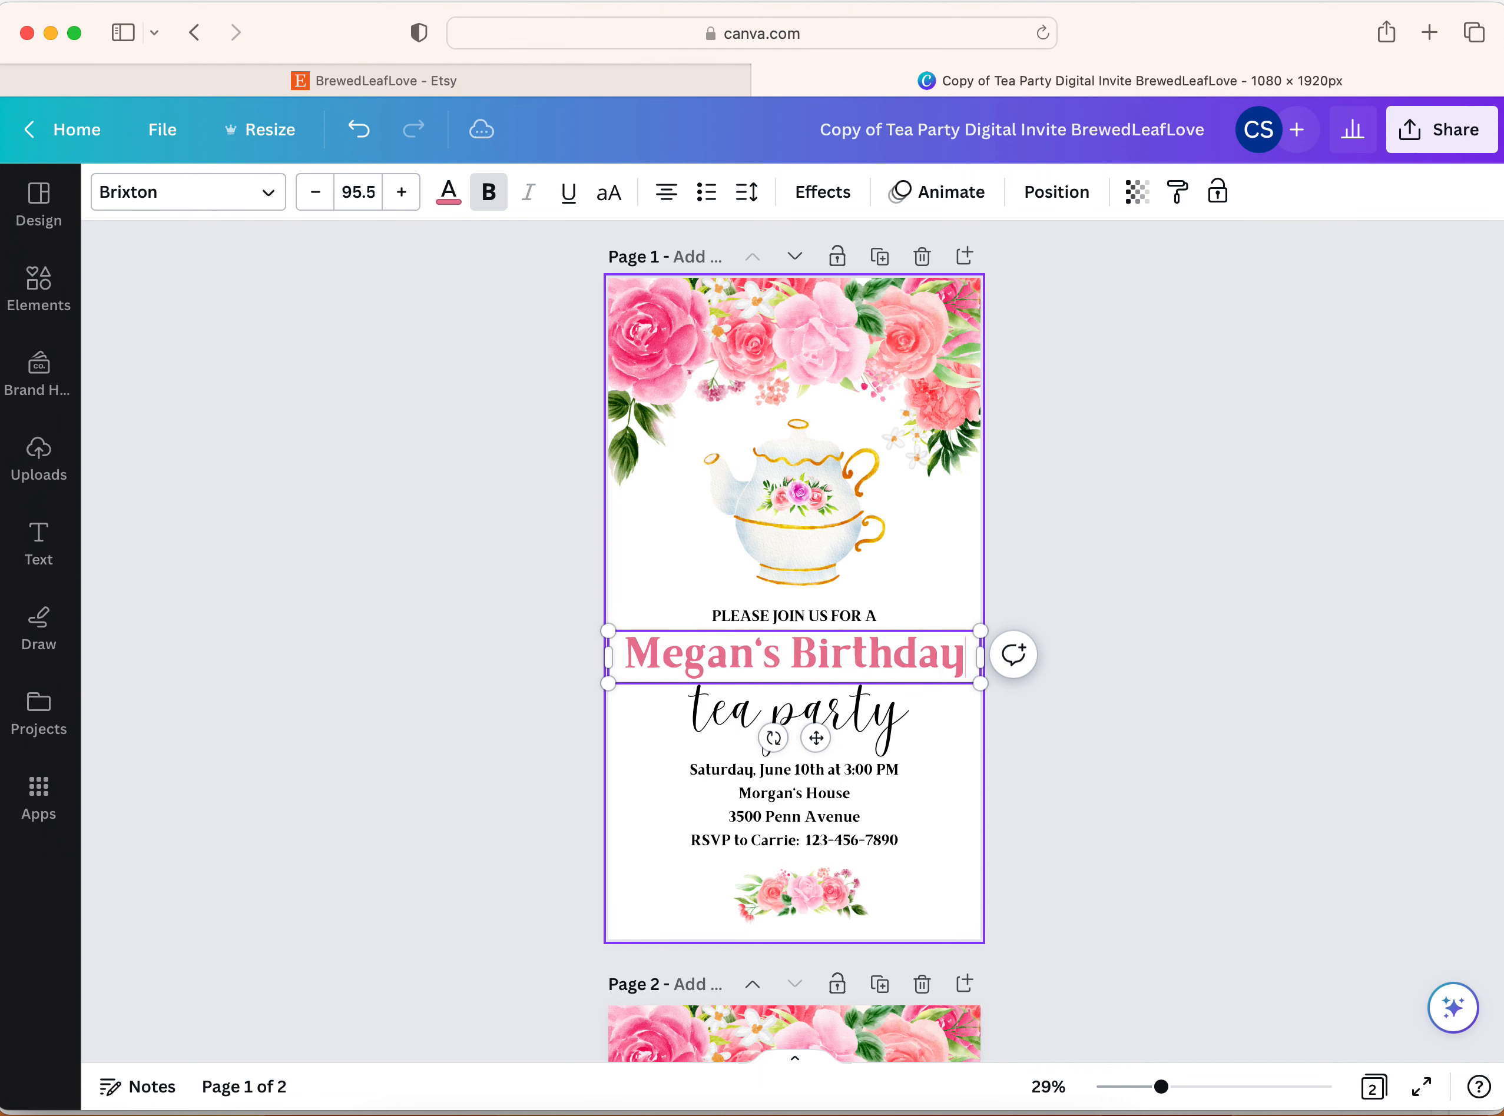
pyautogui.click(936, 569)
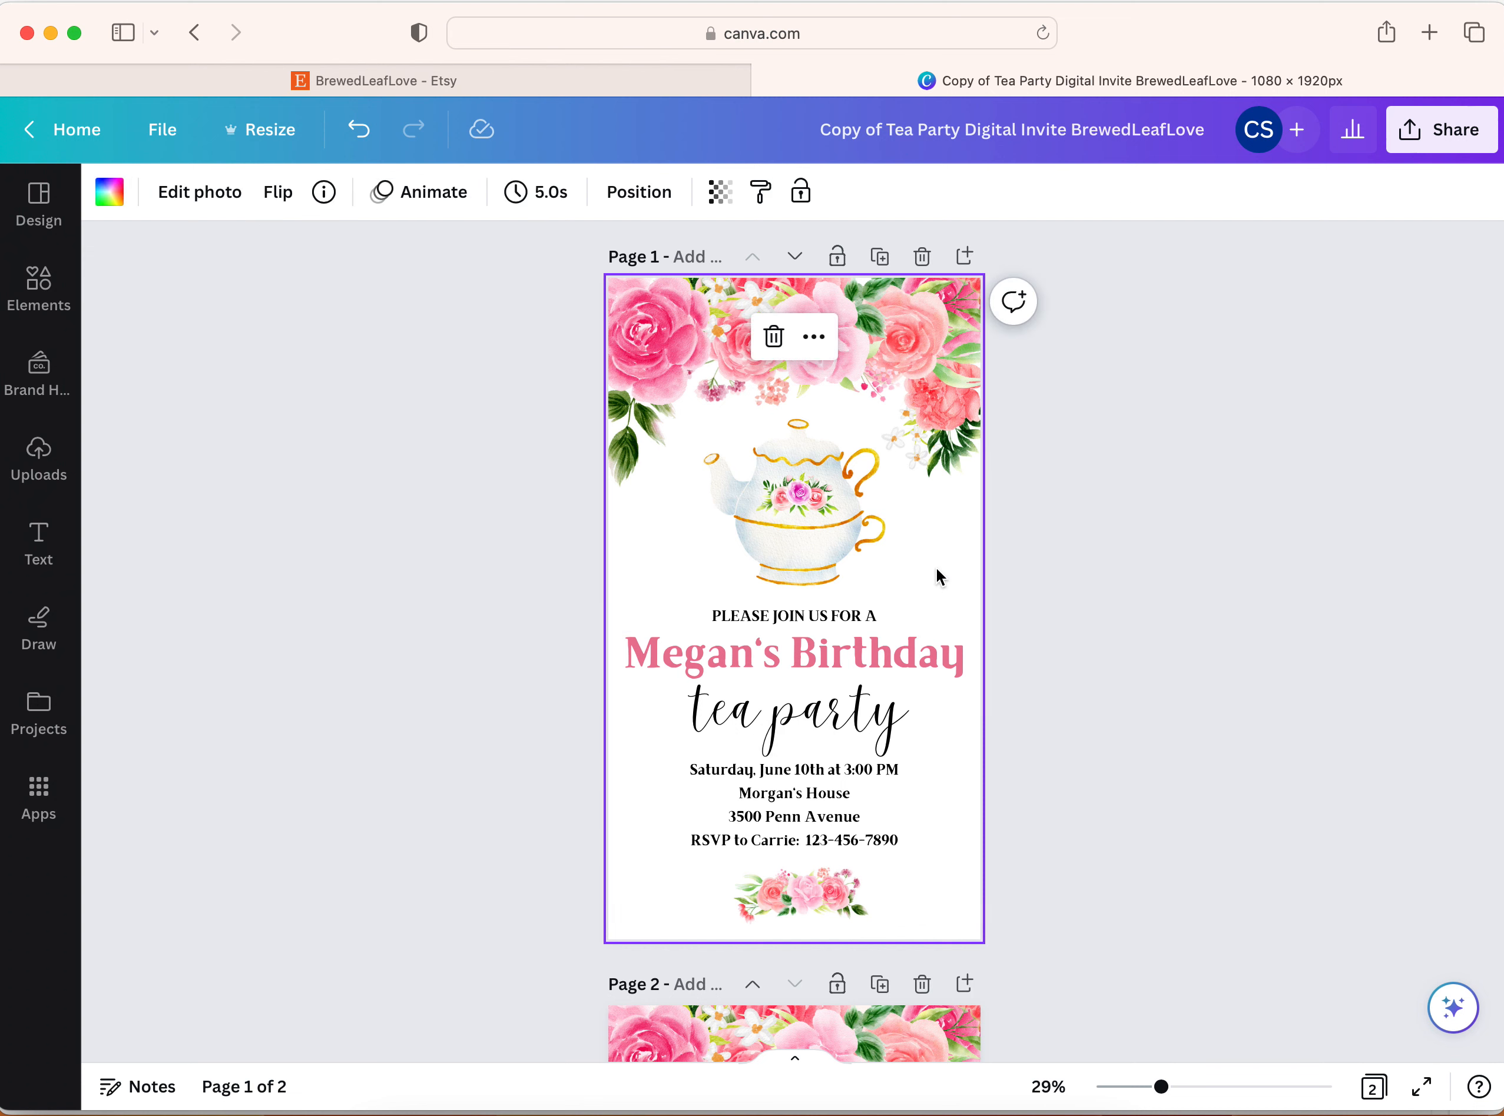
# Shorten the line above the heading to "PLEASE JOIN US FOR" by deleting the final "A"
pyautogui.click(831, 618)
pyautogui.click(875, 617)
pyautogui.click(876, 615)
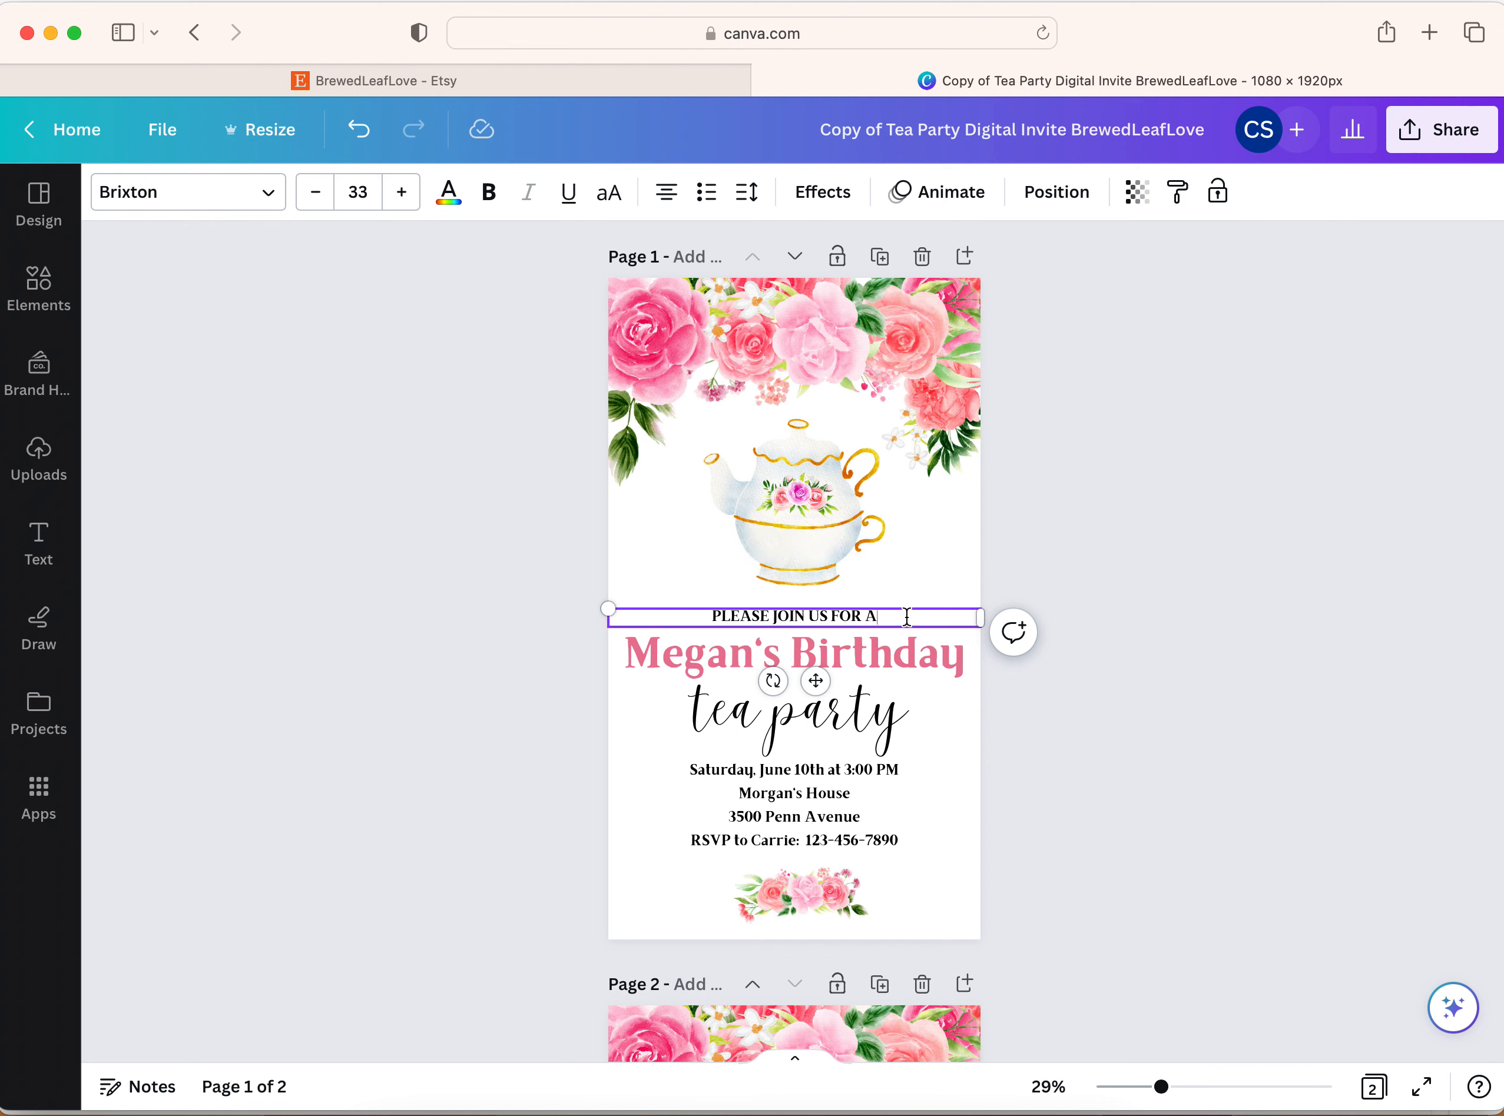
pyautogui.press('BackSpace')
pyautogui.press('BackSpace')
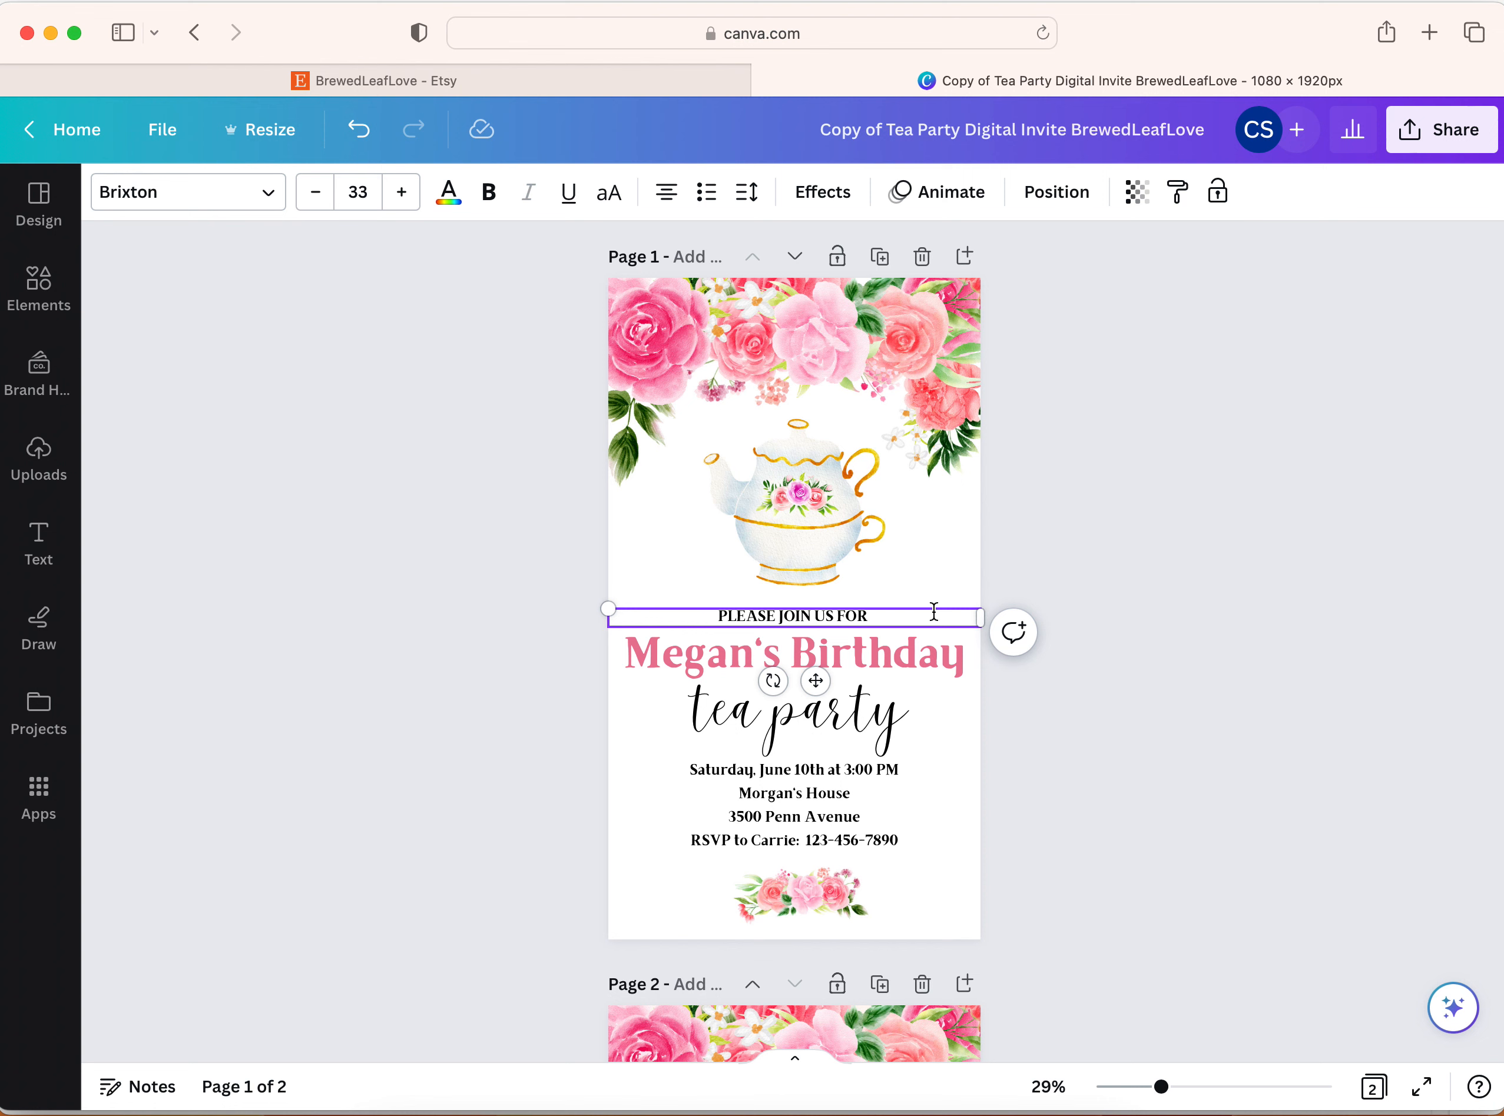
# Recolor the birthday heading with the green photo color and slightly reduce its font size
pyautogui.click(880, 653)
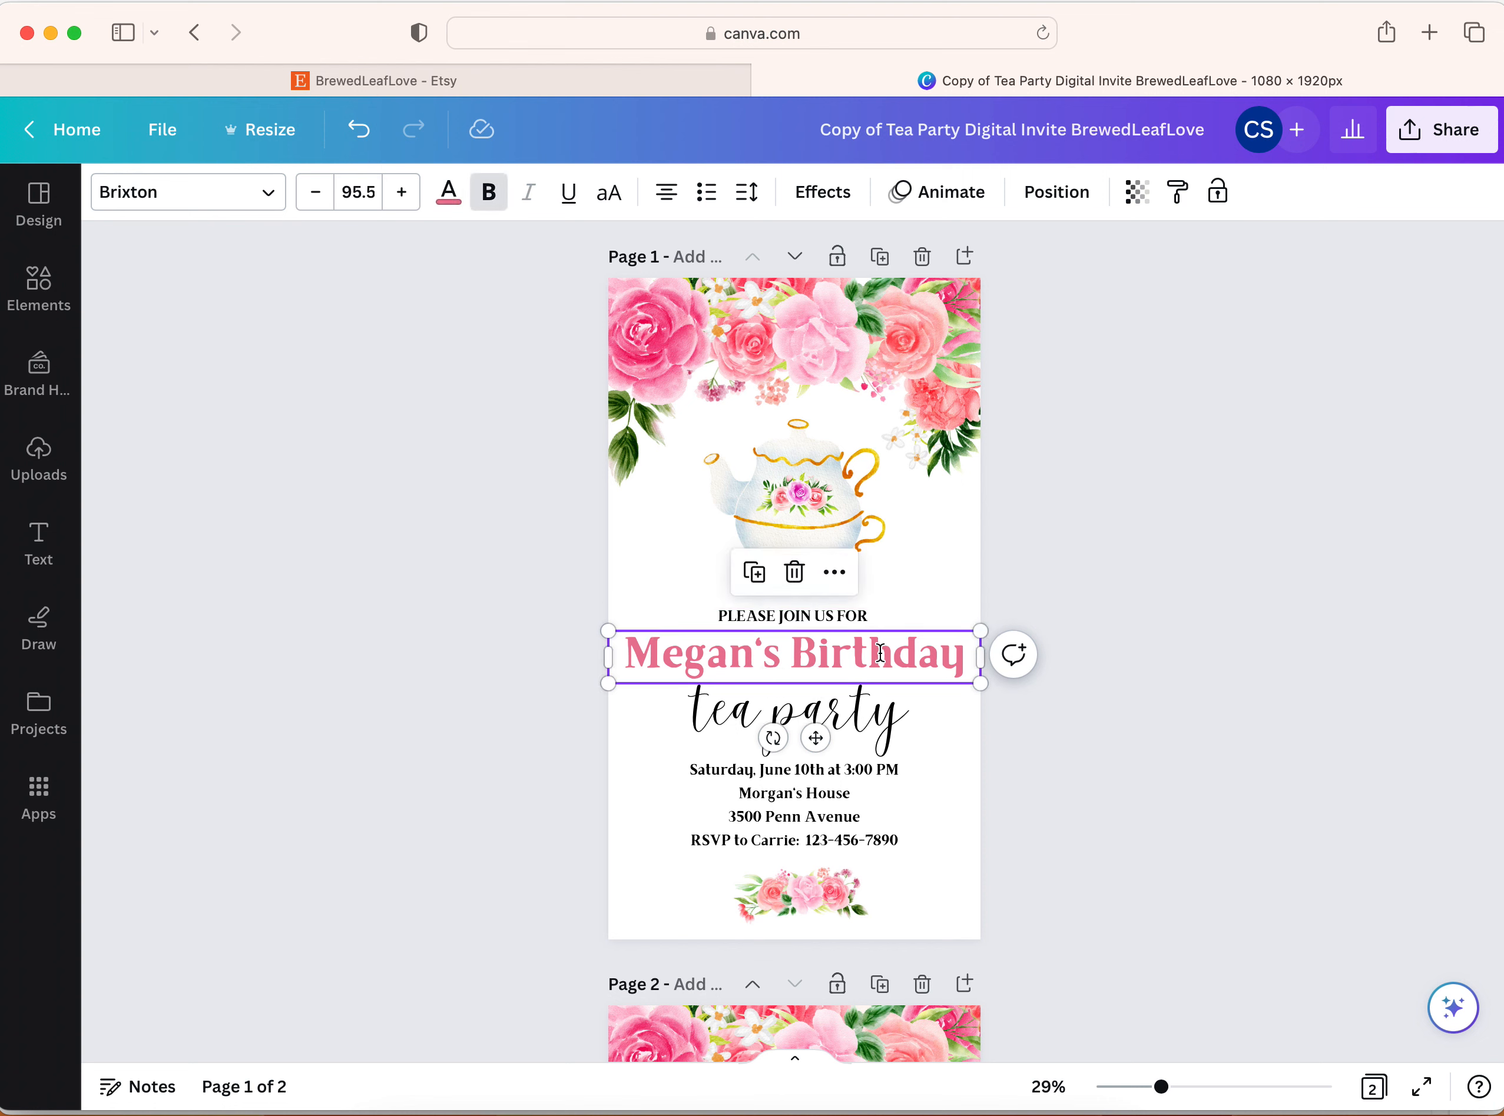
pyautogui.tripleClick(879, 653)
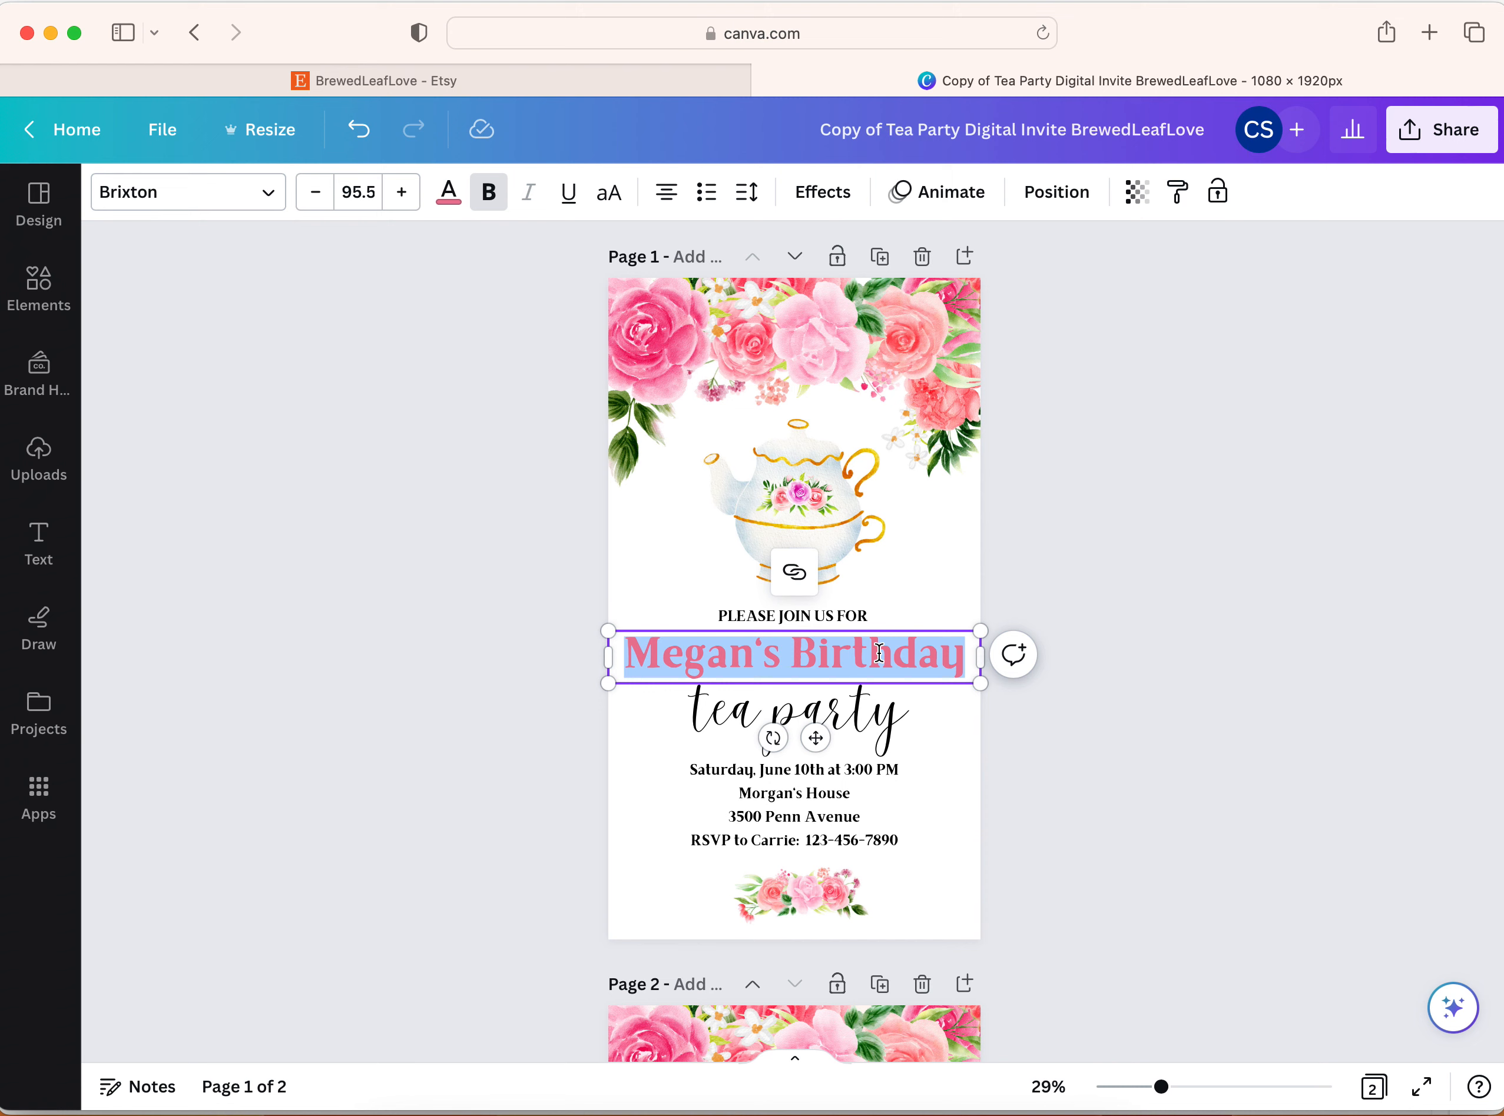
pyautogui.click(448, 192)
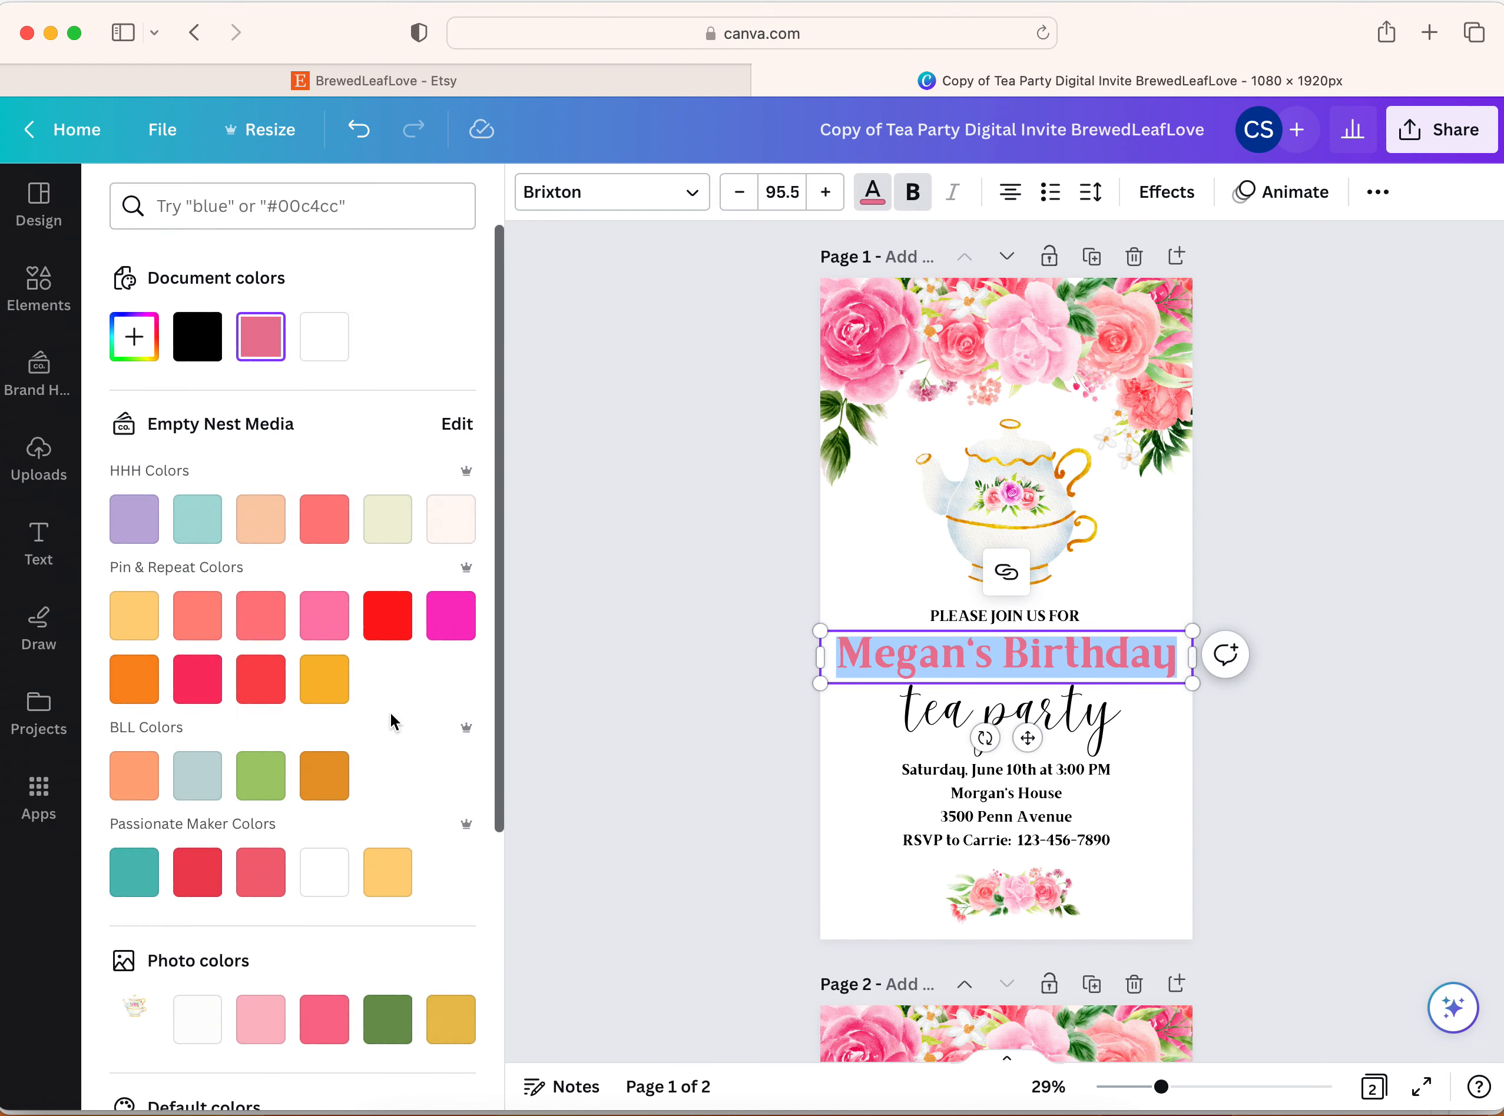
pyautogui.click(389, 1010)
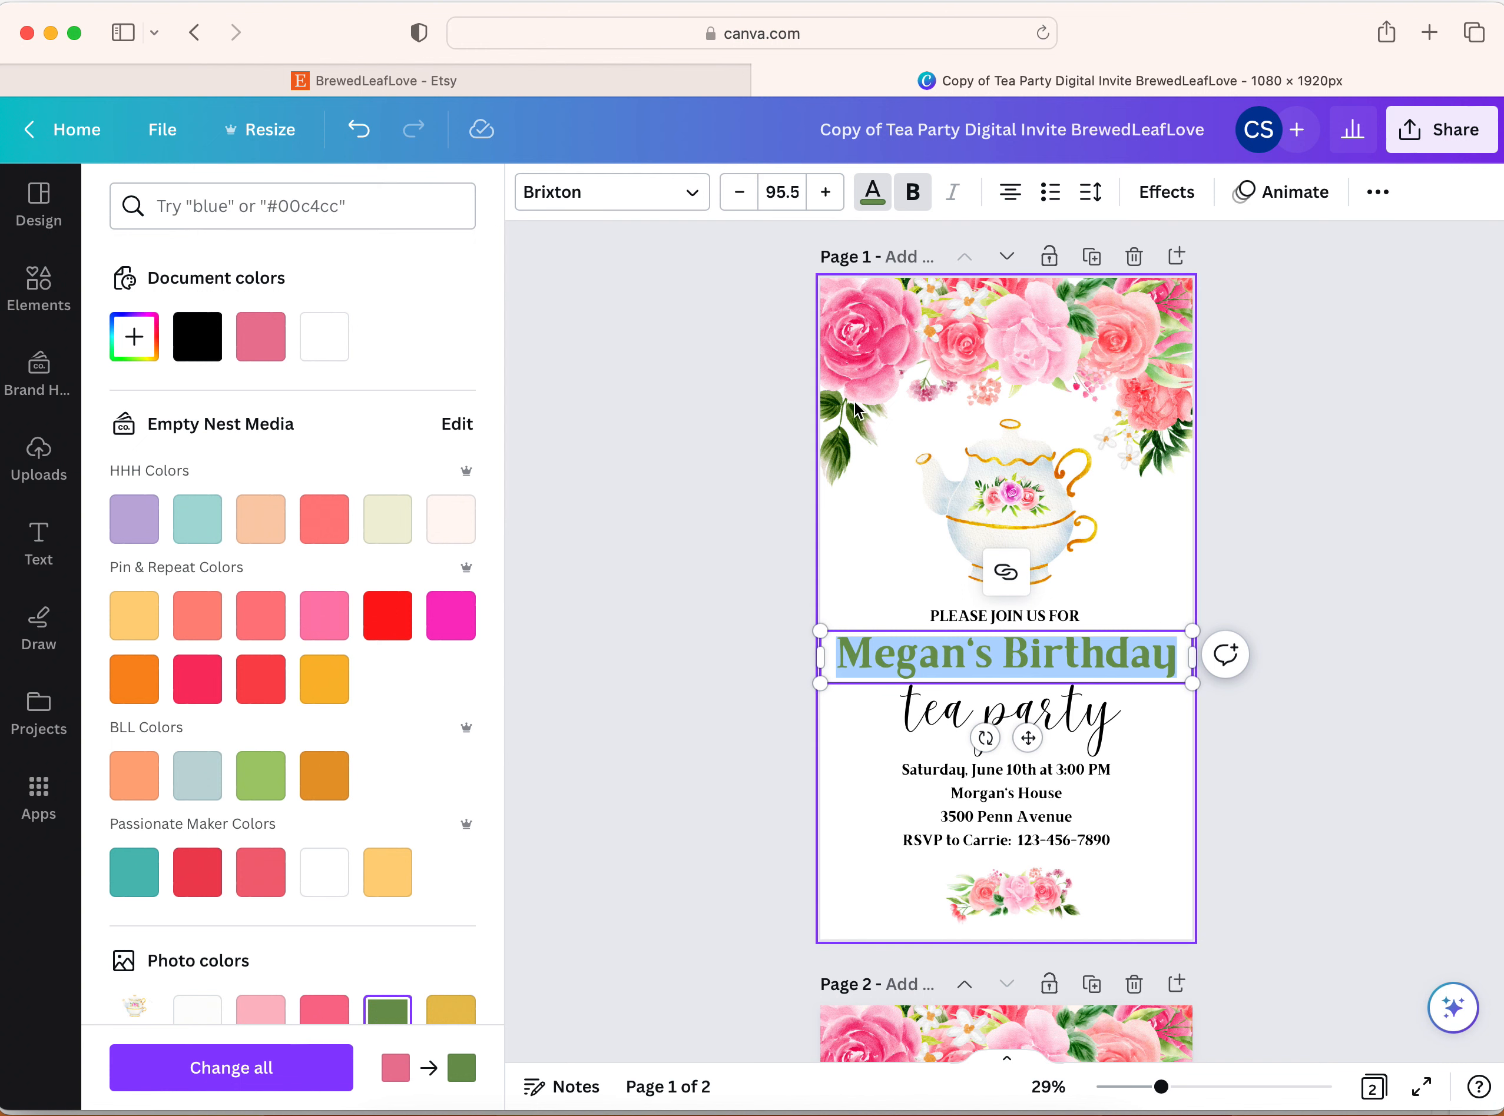
pyautogui.click(739, 194)
pyautogui.click(739, 195)
pyautogui.click(742, 195)
pyautogui.click(1136, 525)
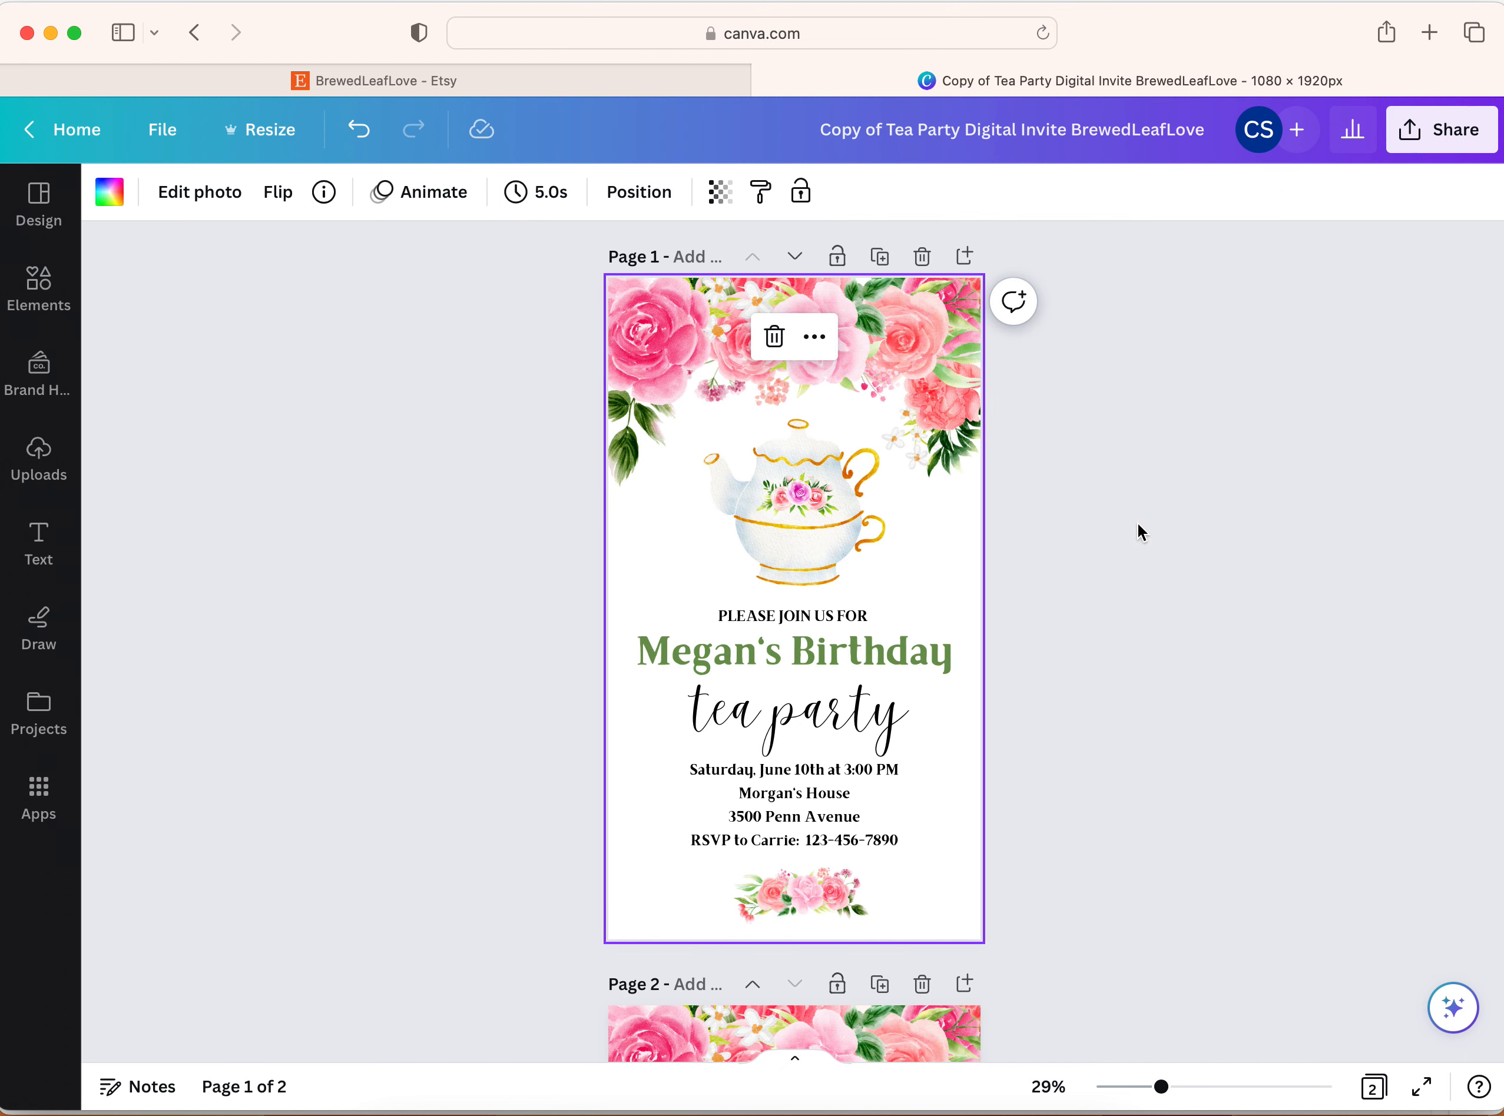
# Change the event date and time in the details text to June 17th at 2:00 PM
pyautogui.click(849, 797)
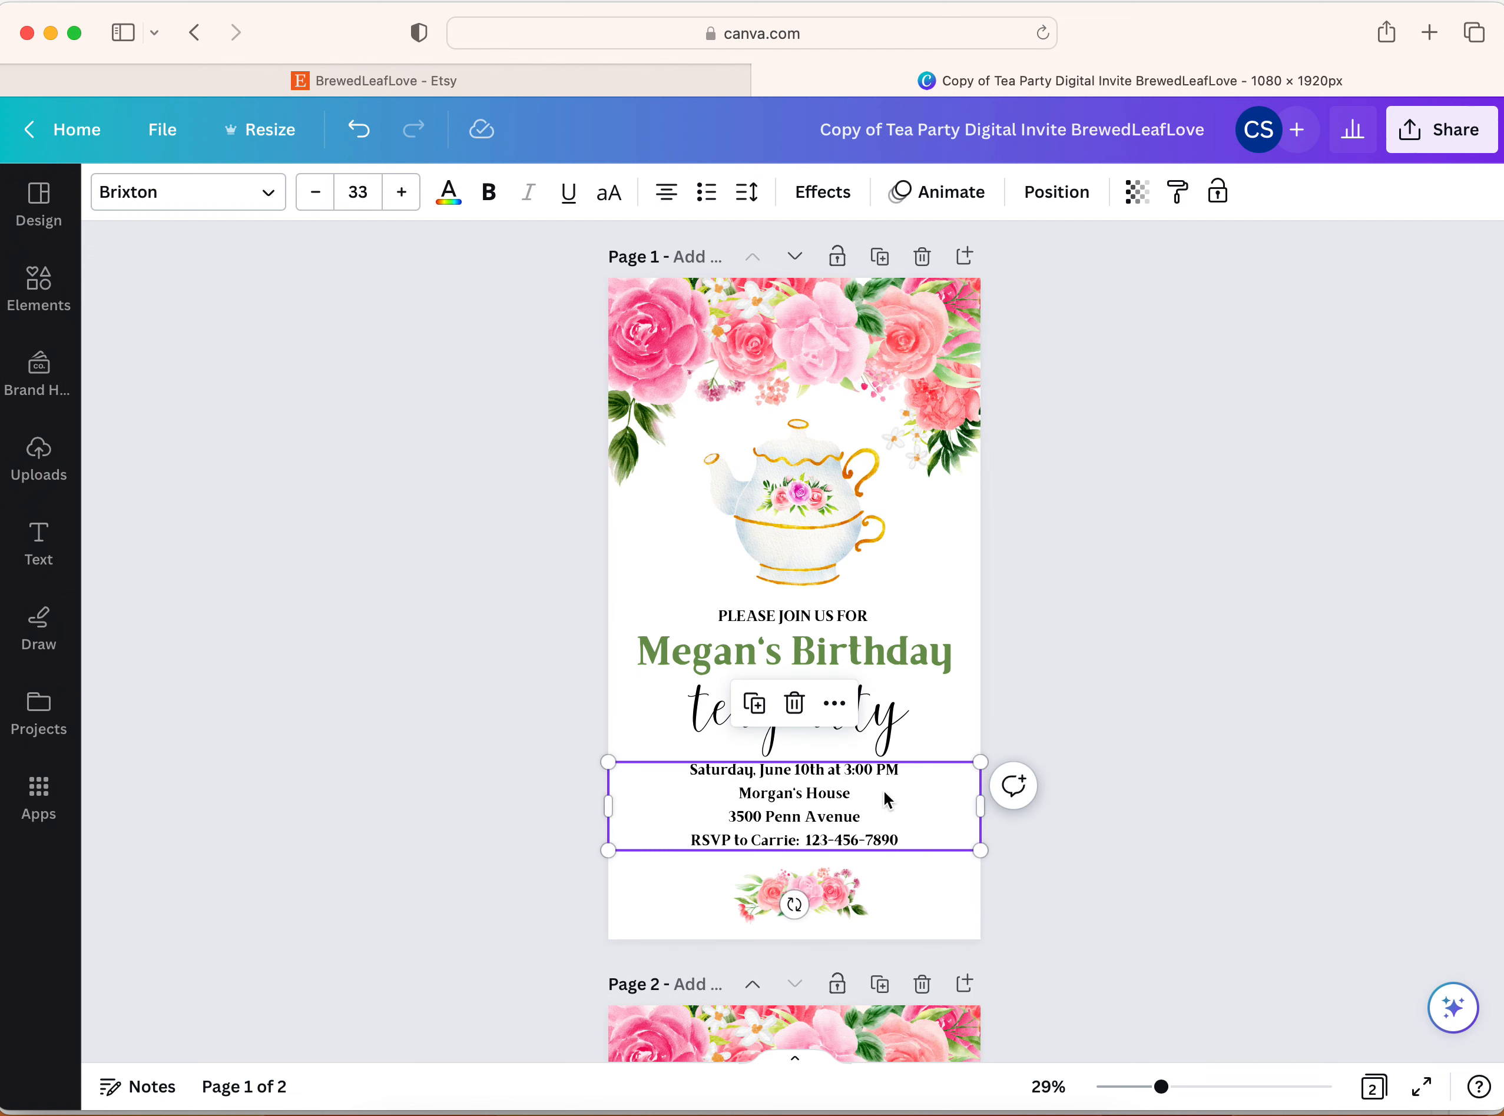
pyautogui.click(811, 770)
pyautogui.press('BackSpace')
pyautogui.write('7')
pyautogui.scroll(-1, 846, 764)
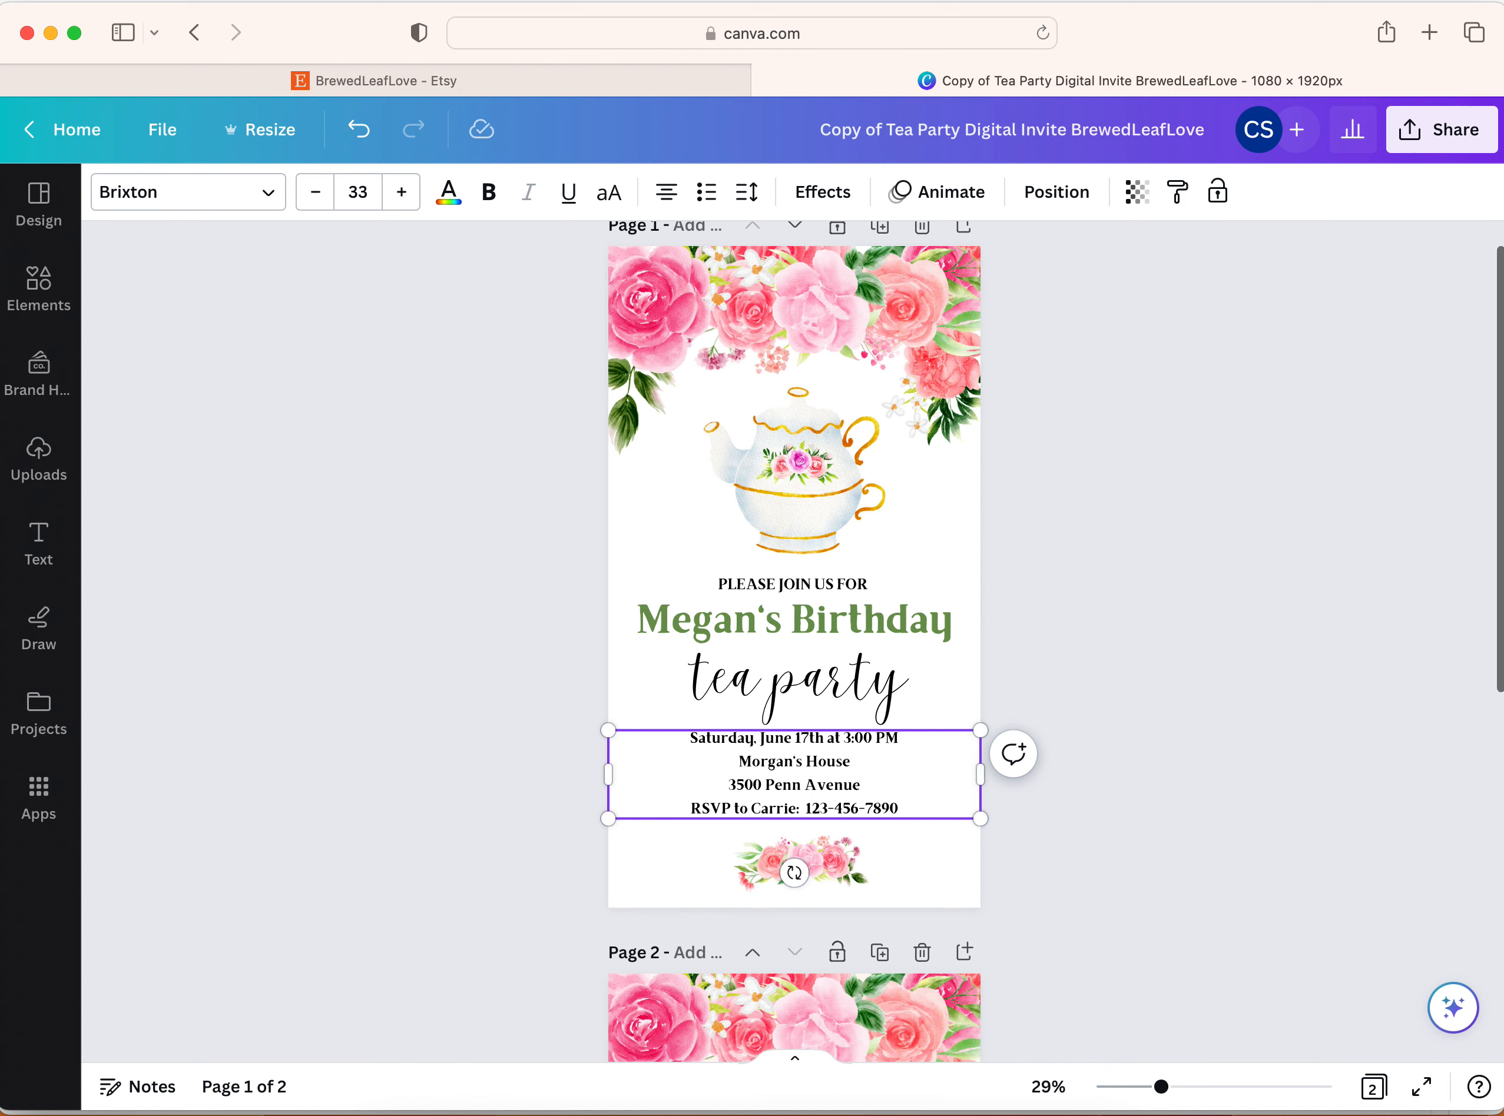
pyautogui.click(849, 737)
pyautogui.press('BackSpace')
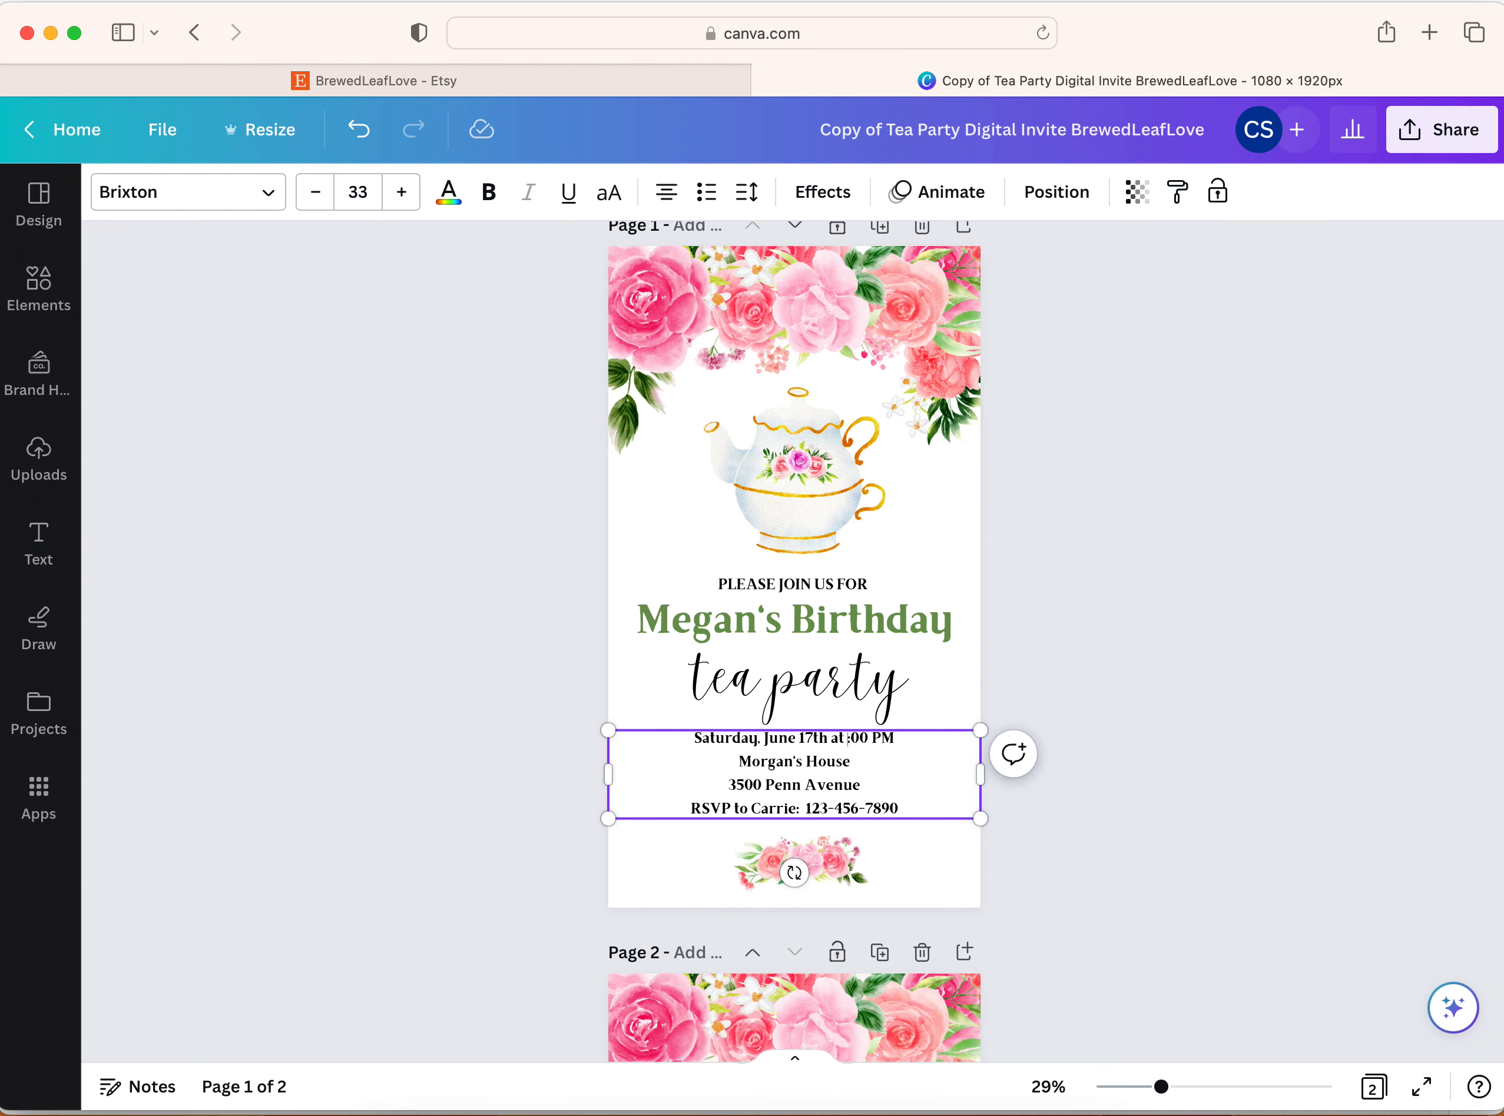
pyautogui.write('2')
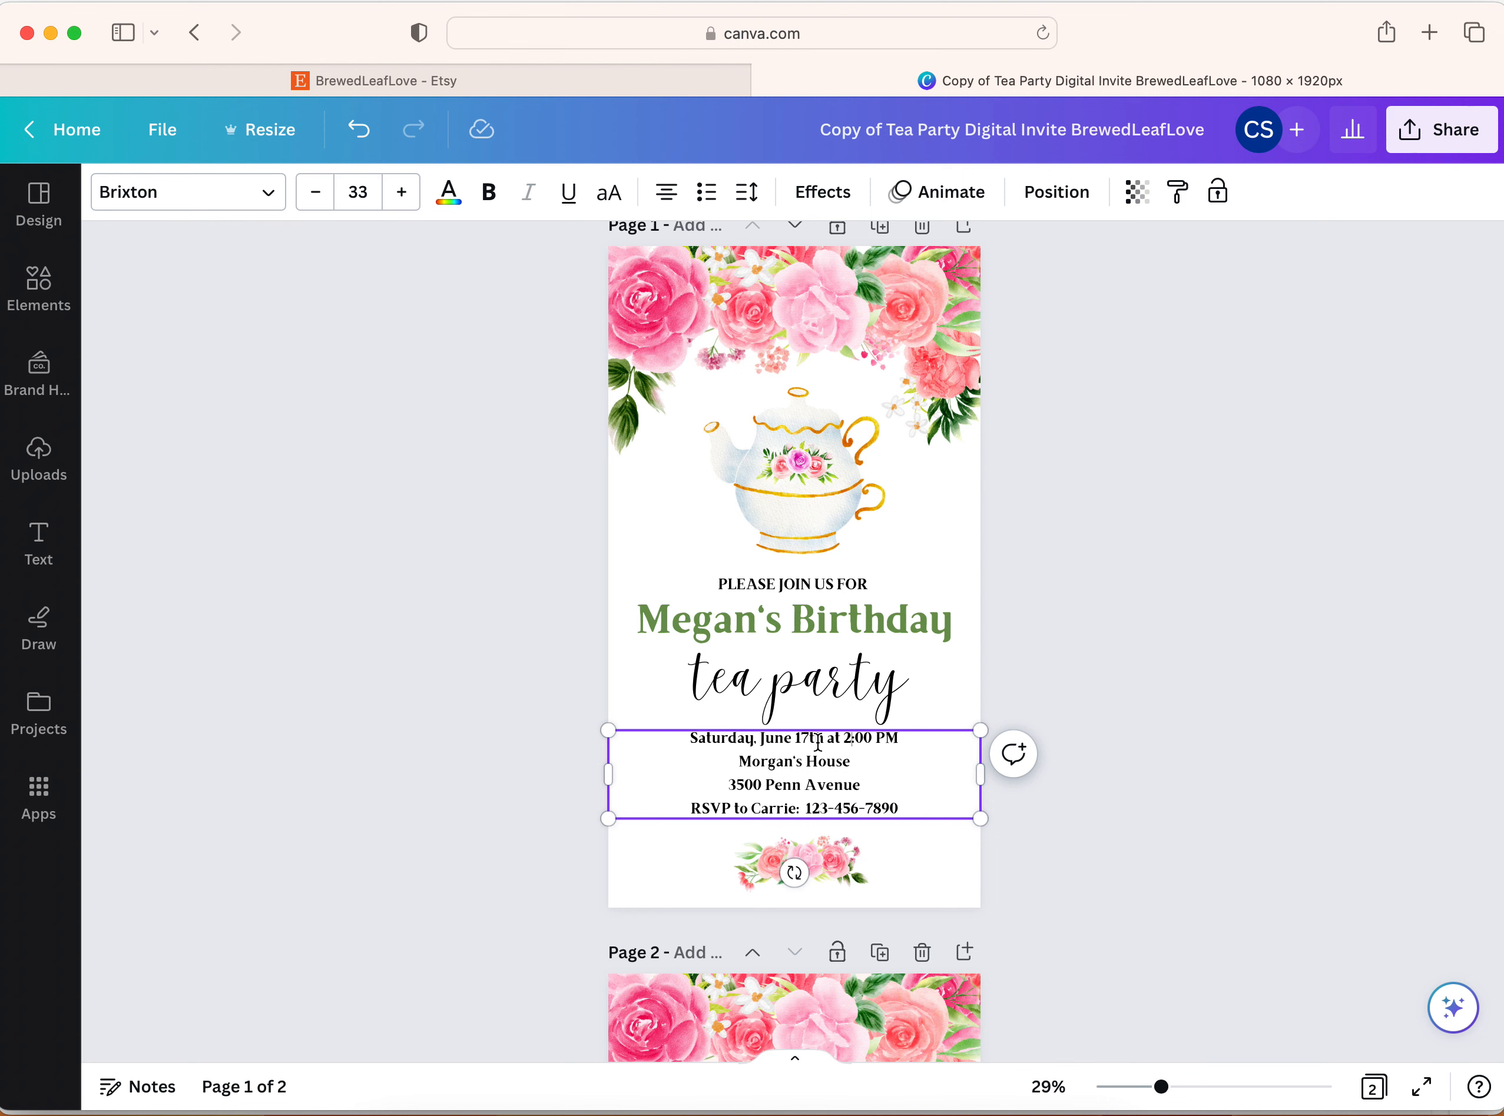
# Replace the name before "House" with the new host's first name and remove the street address line
pyautogui.doubleClick(769, 758)
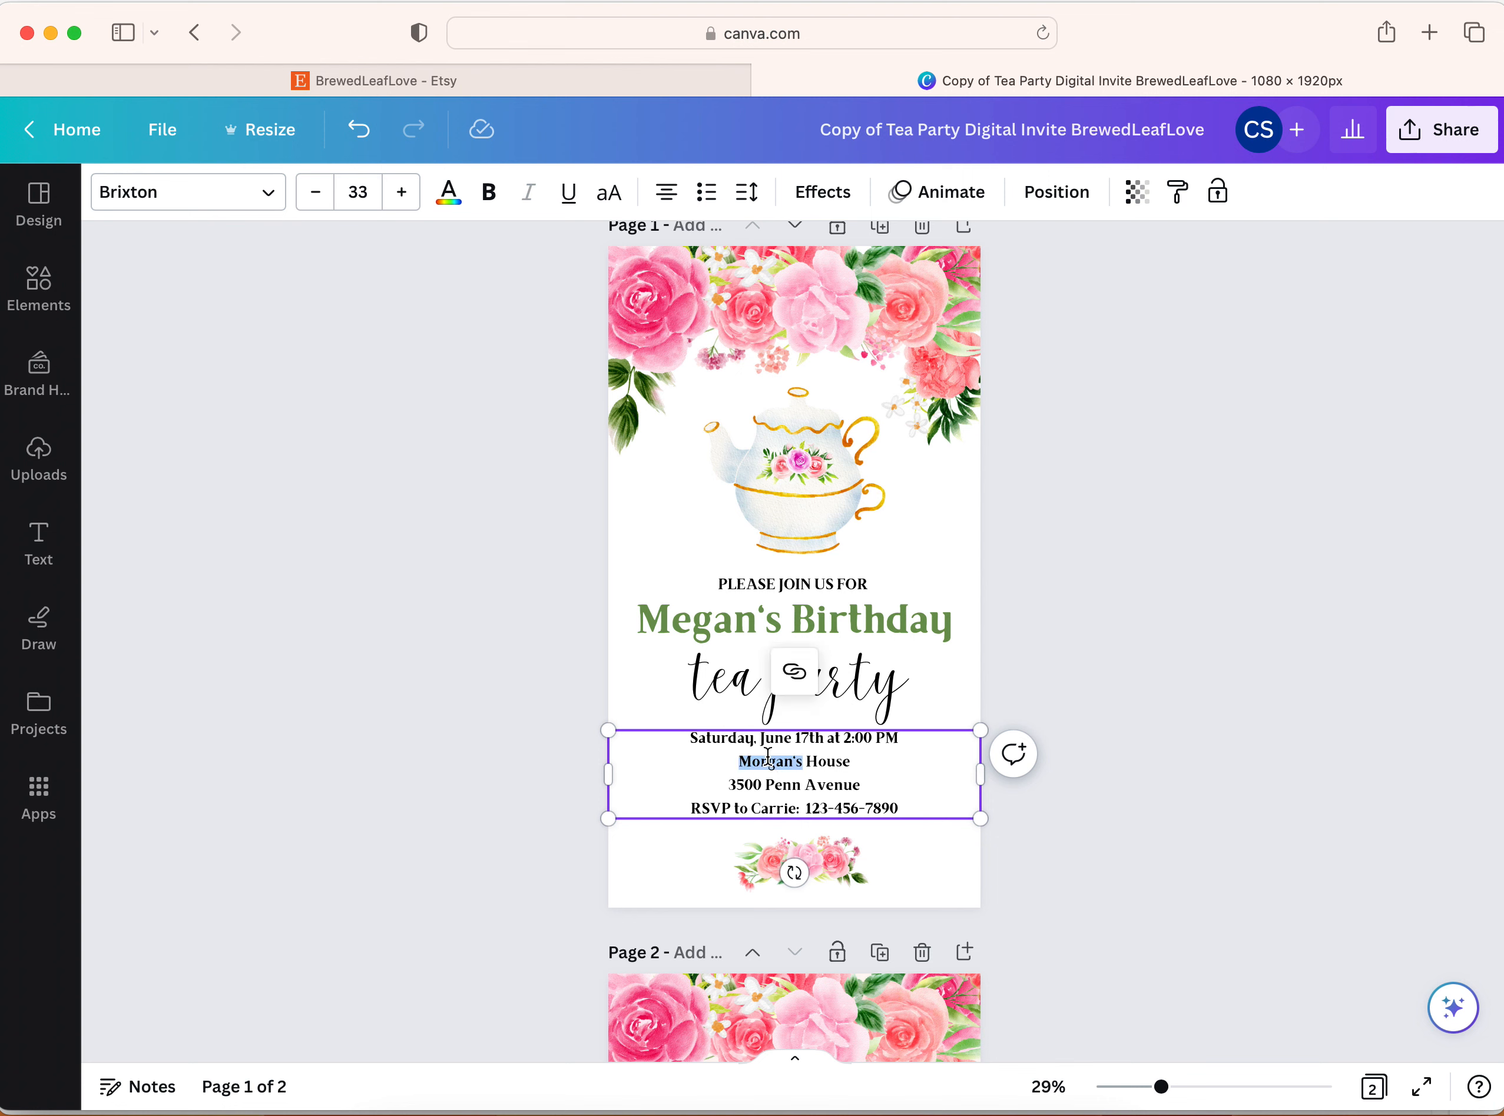
pyautogui.write("Carrie's")
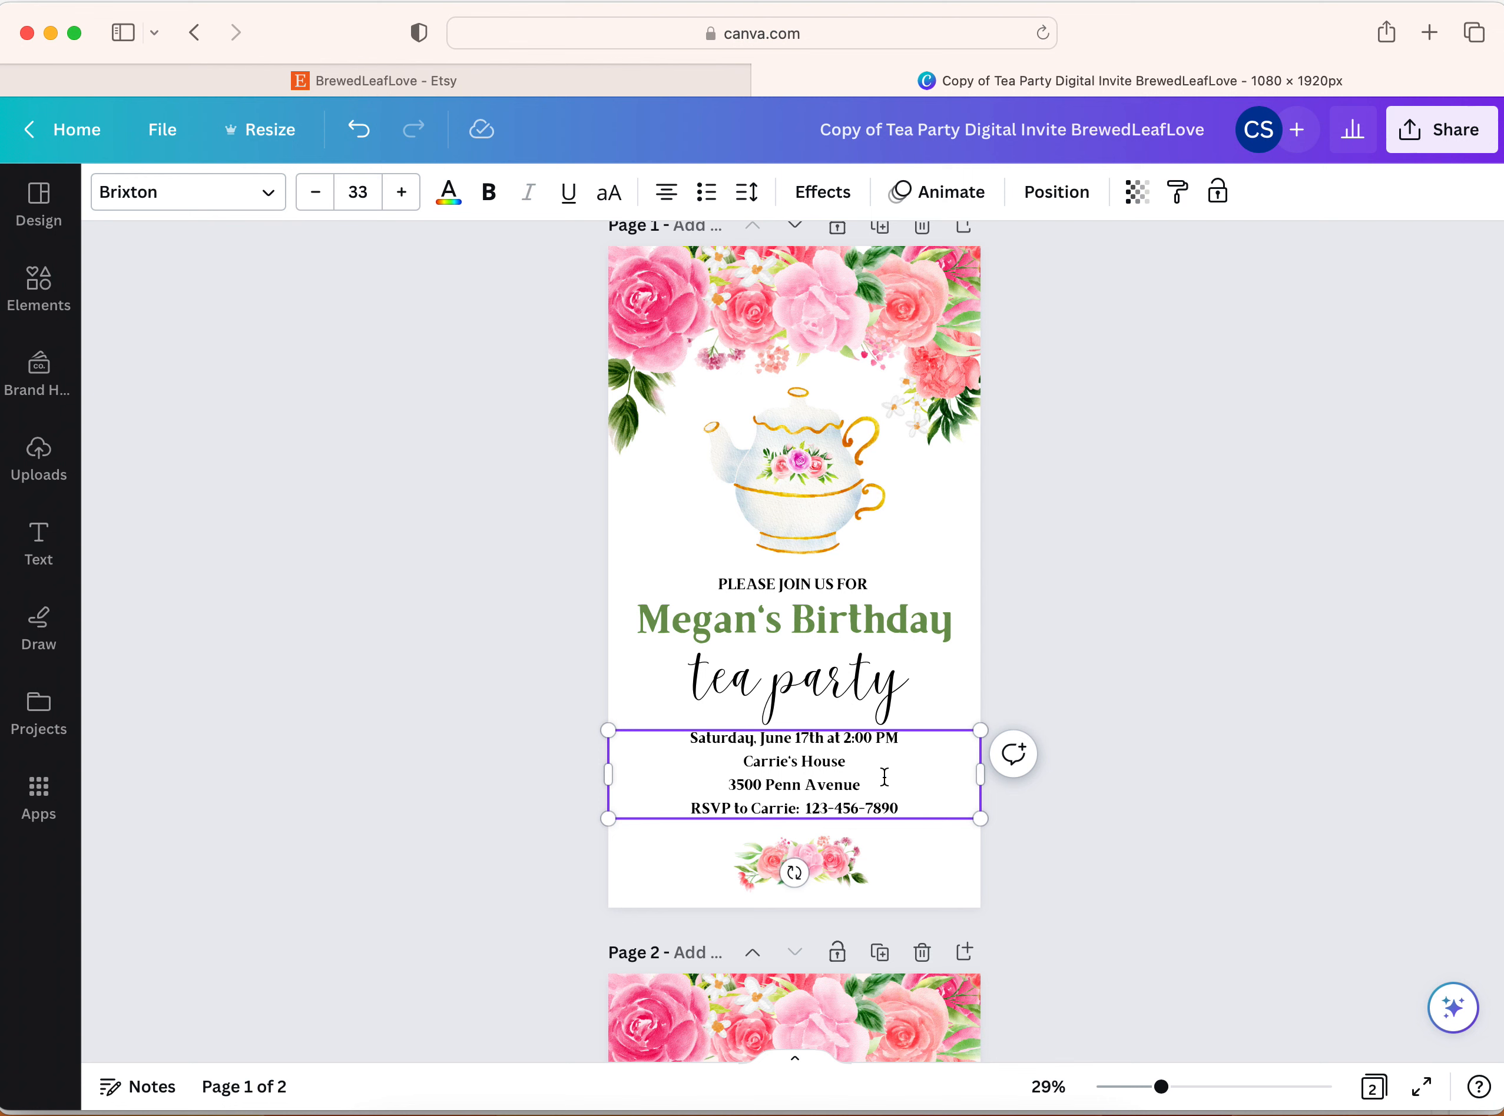
pyautogui.moveTo(866, 781); pyautogui.dragTo(725, 783)
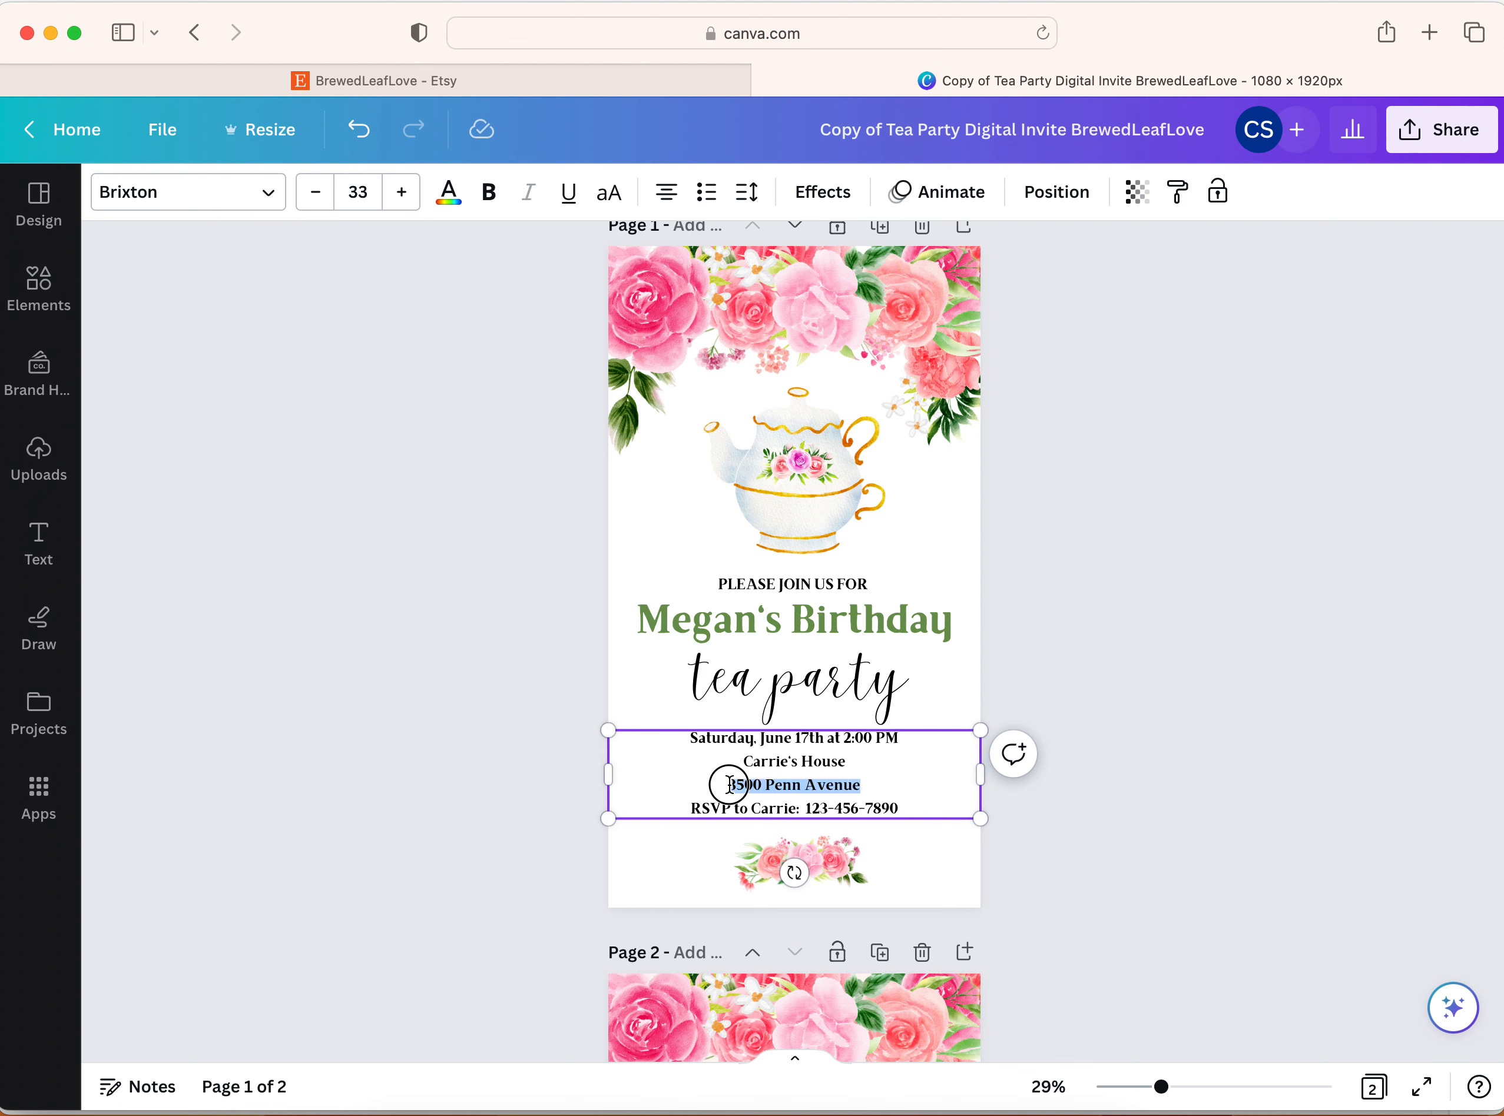
pyautogui.press('BackSpace')
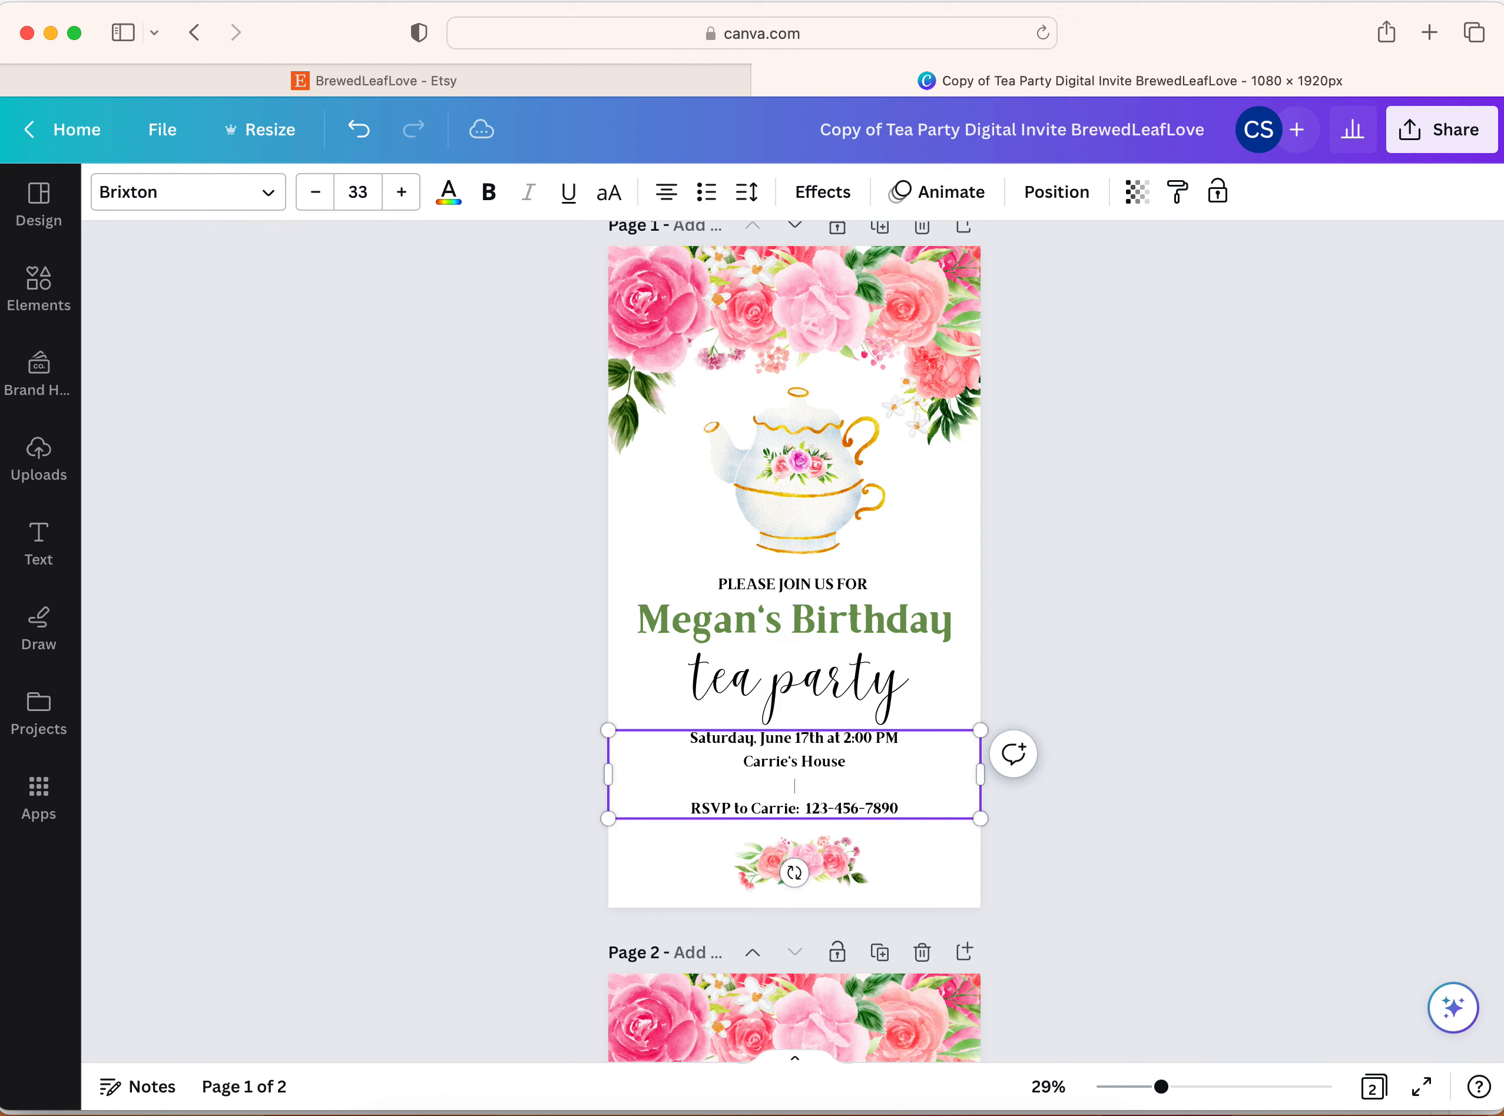
pyautogui.press('BackSpace')
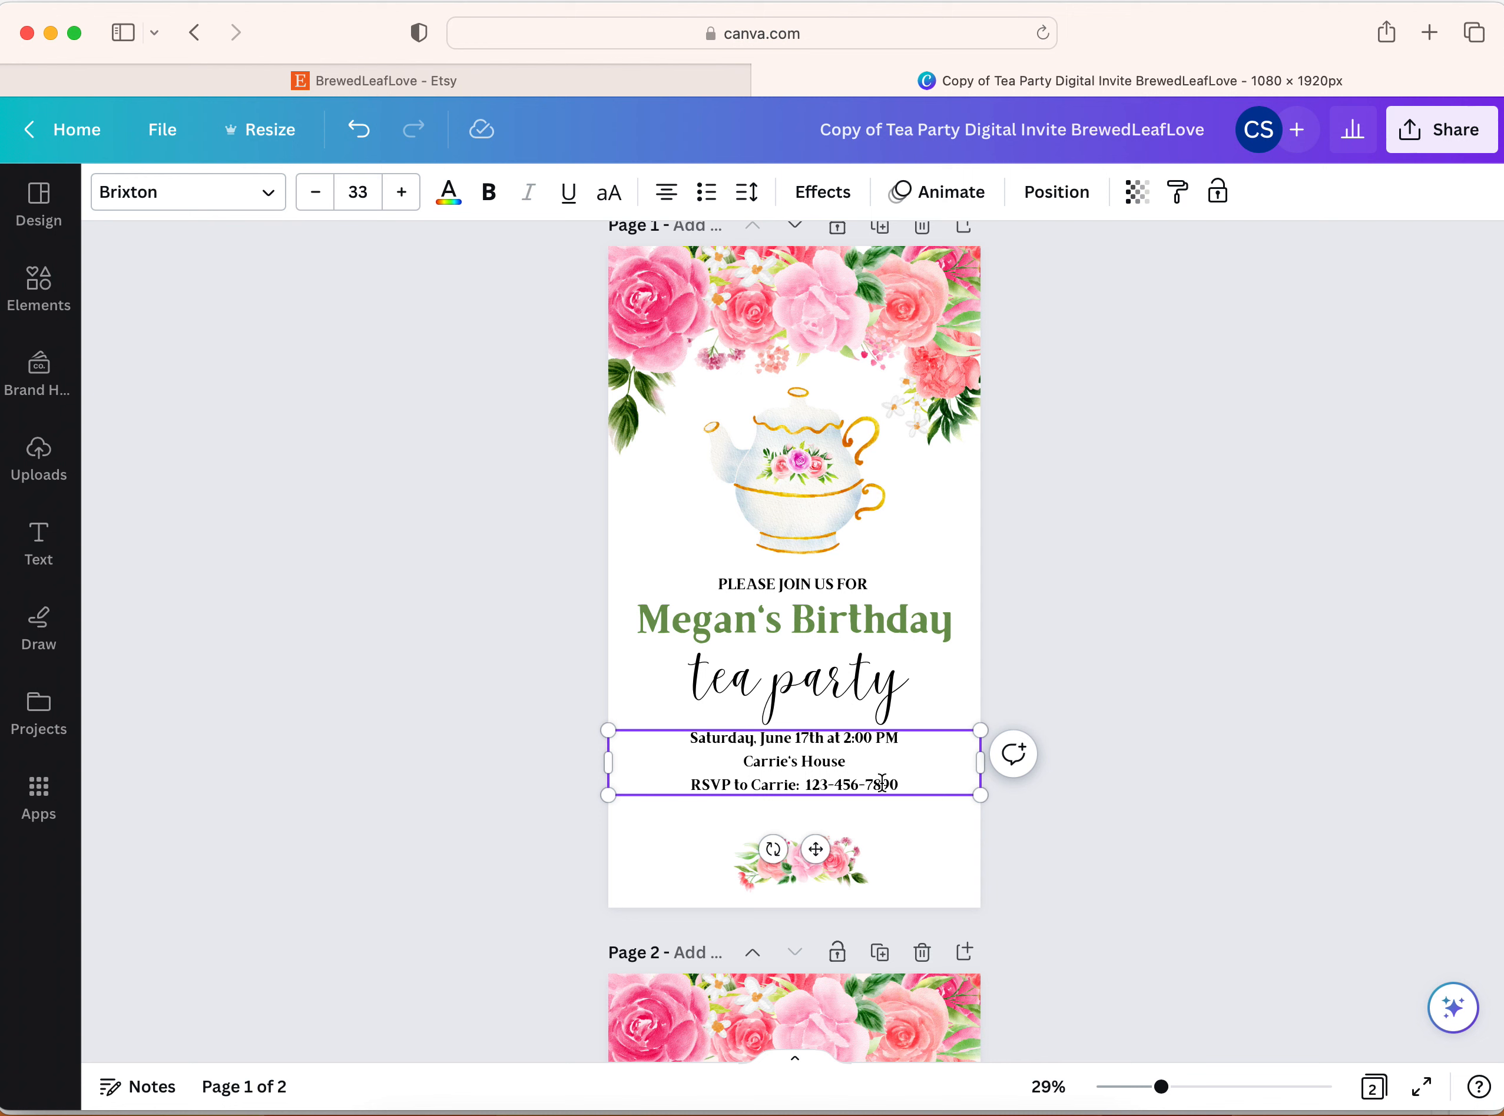
# Add the host's e-mail address on a new line below the RSVP phone number
pyautogui.click(901, 786)
pyautogui.press('Return')
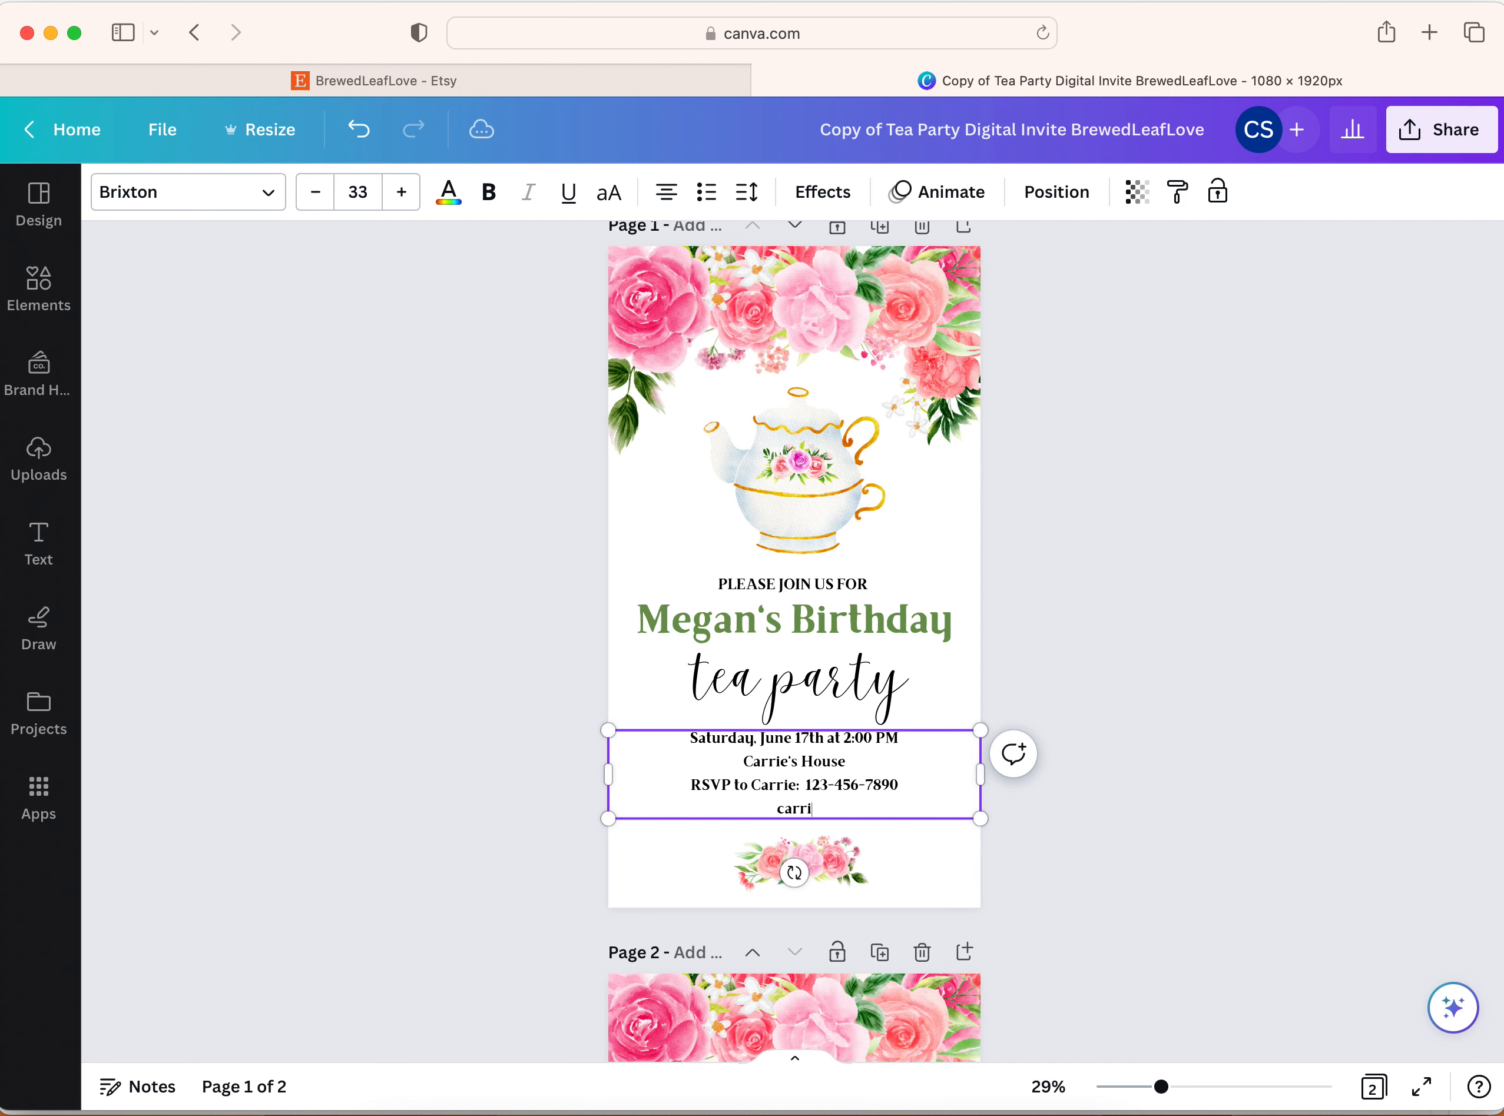
pyautogui.scroll(-1, 1192, 698)
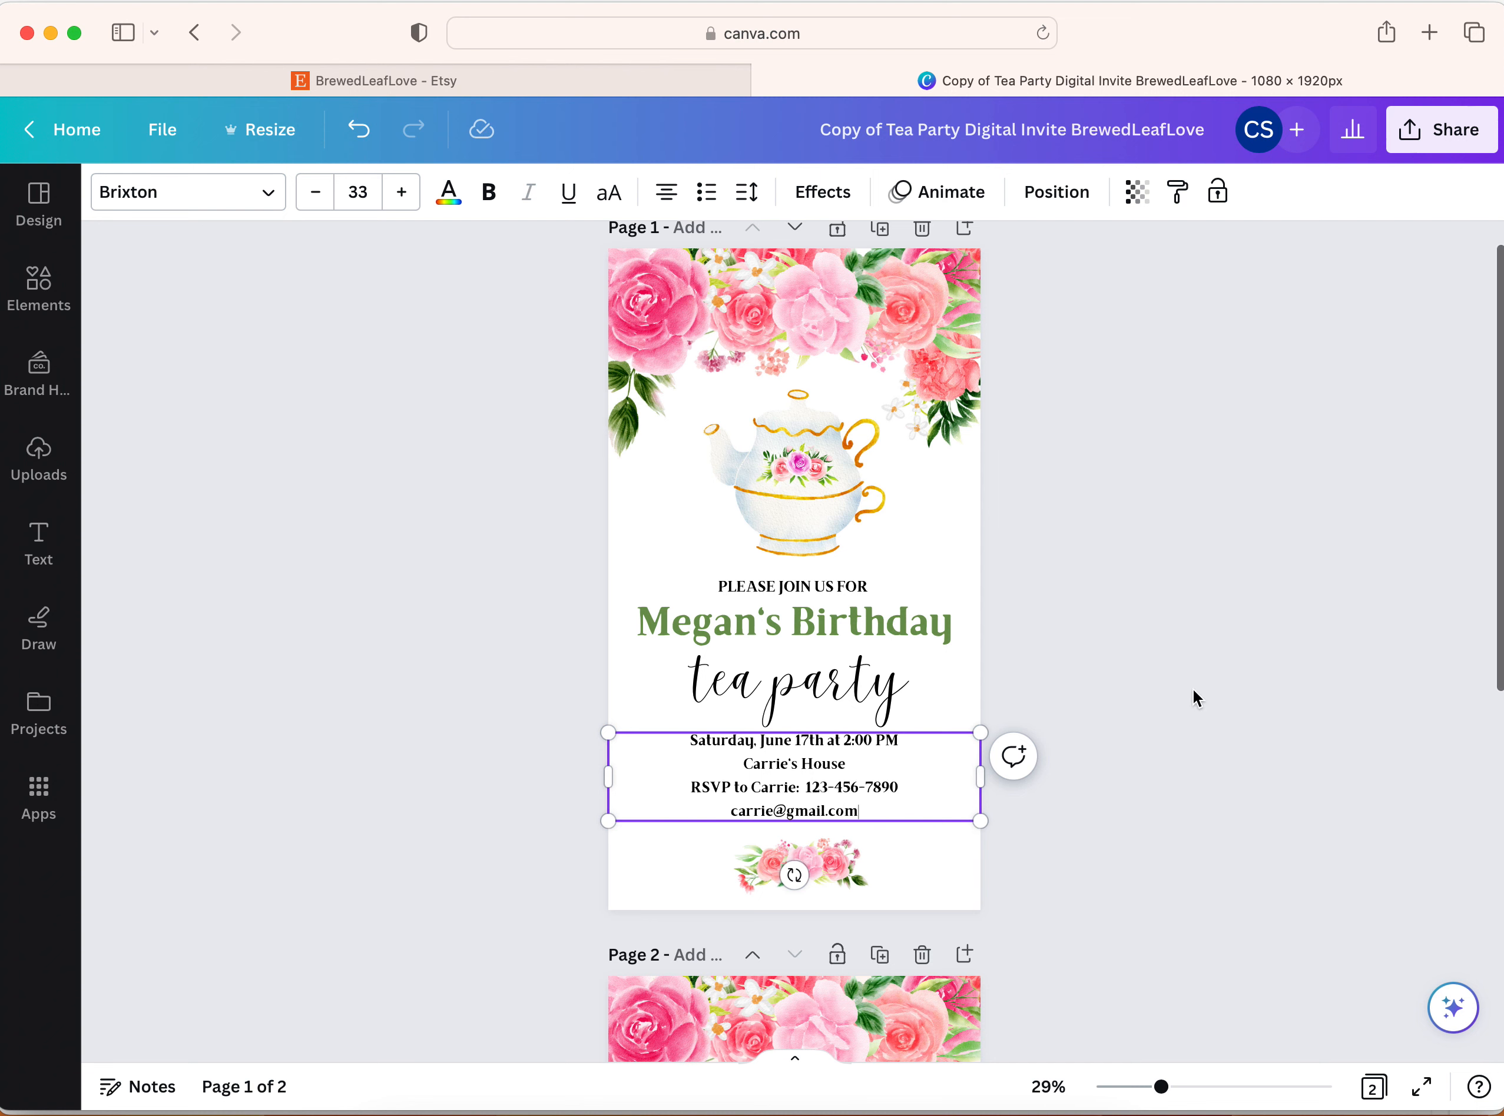
pyautogui.click(1176, 704)
# Set the event details text block on page 1 to the regular-weight Aileron brand font
pyautogui.click(858, 799)
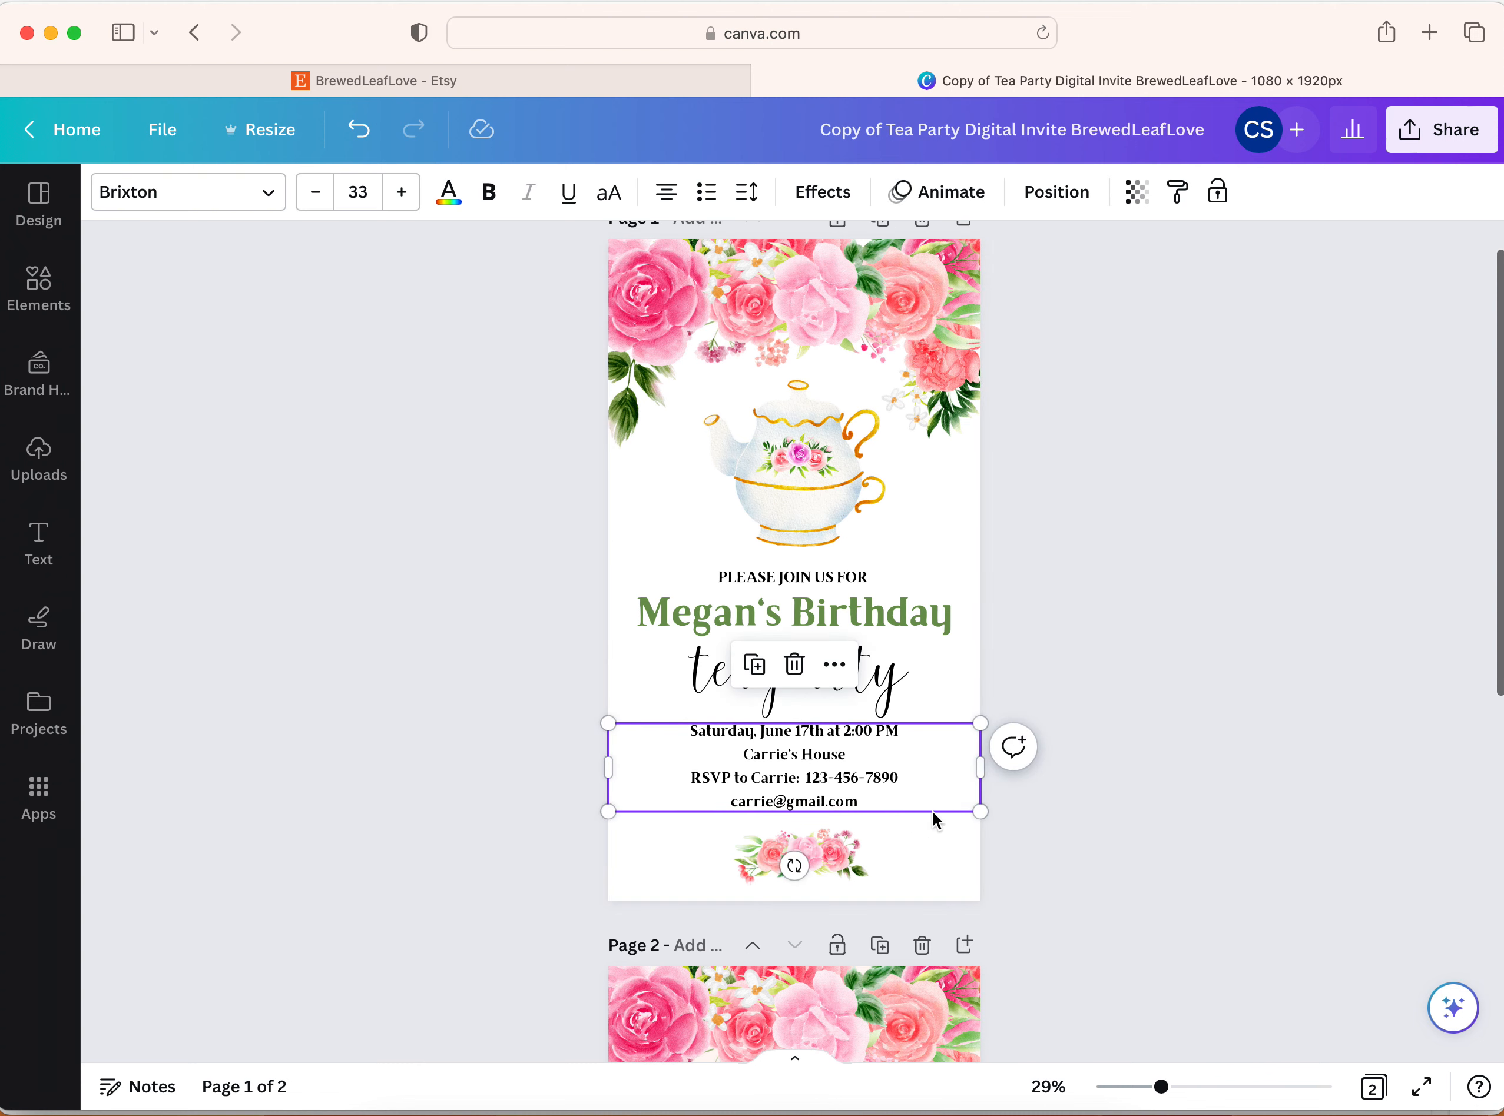
pyautogui.click(268, 192)
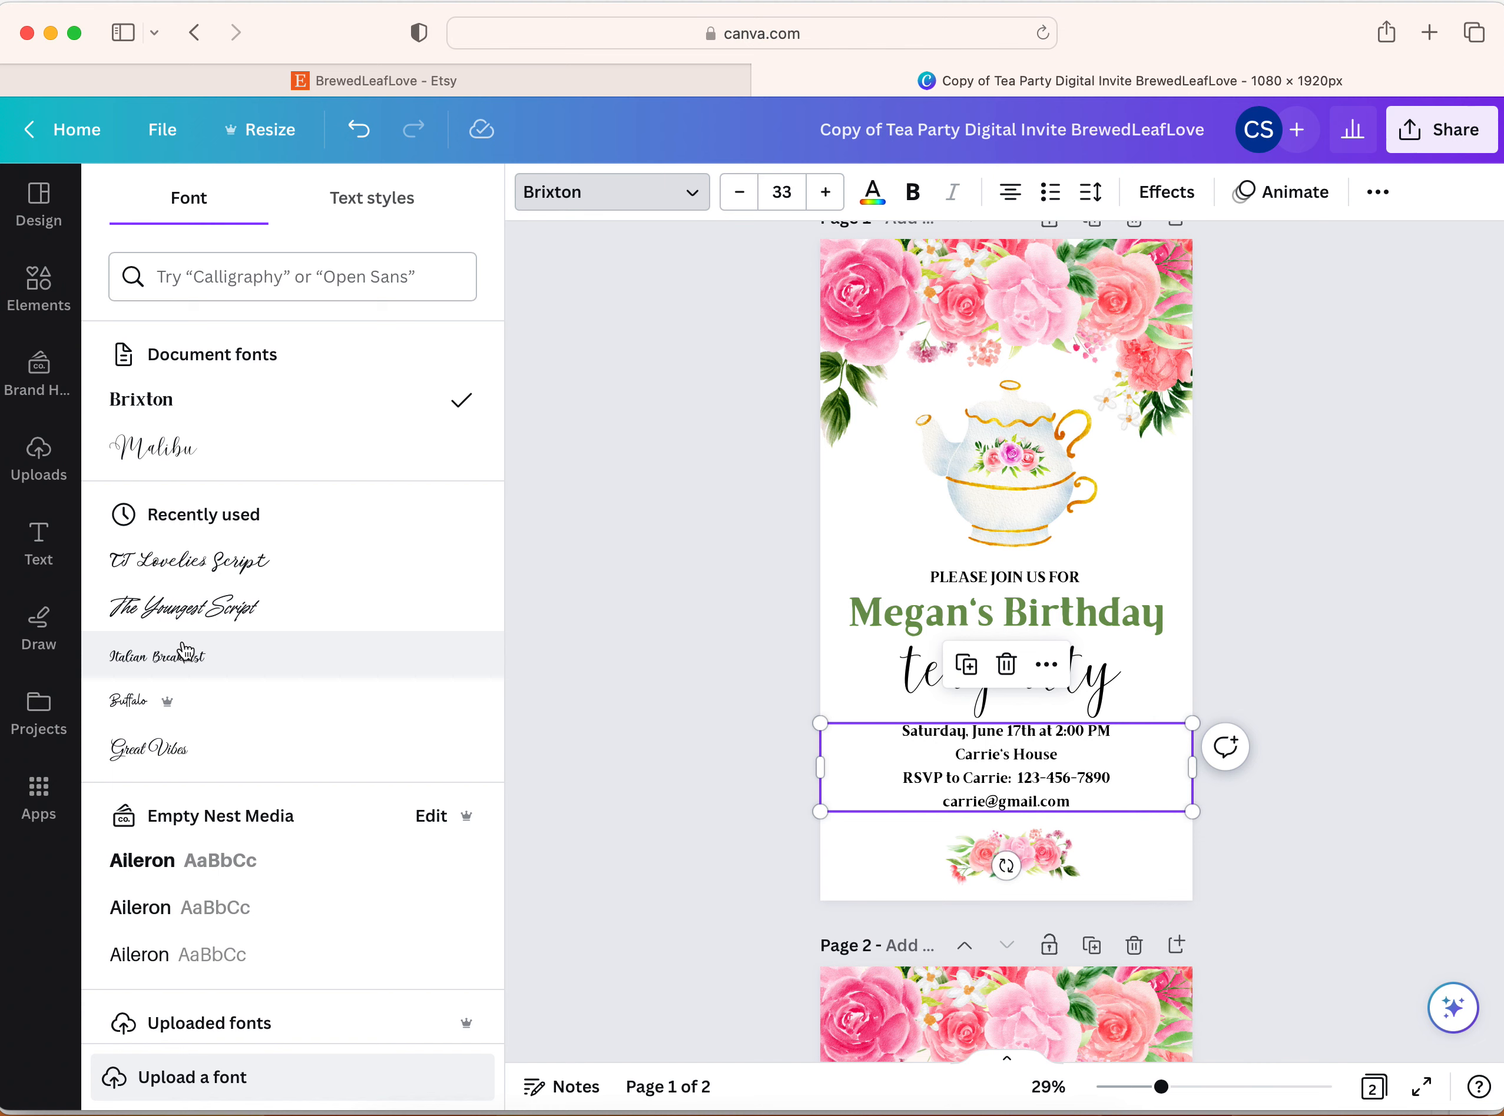
pyautogui.scroll(-6, 184, 653)
pyautogui.click(145, 462)
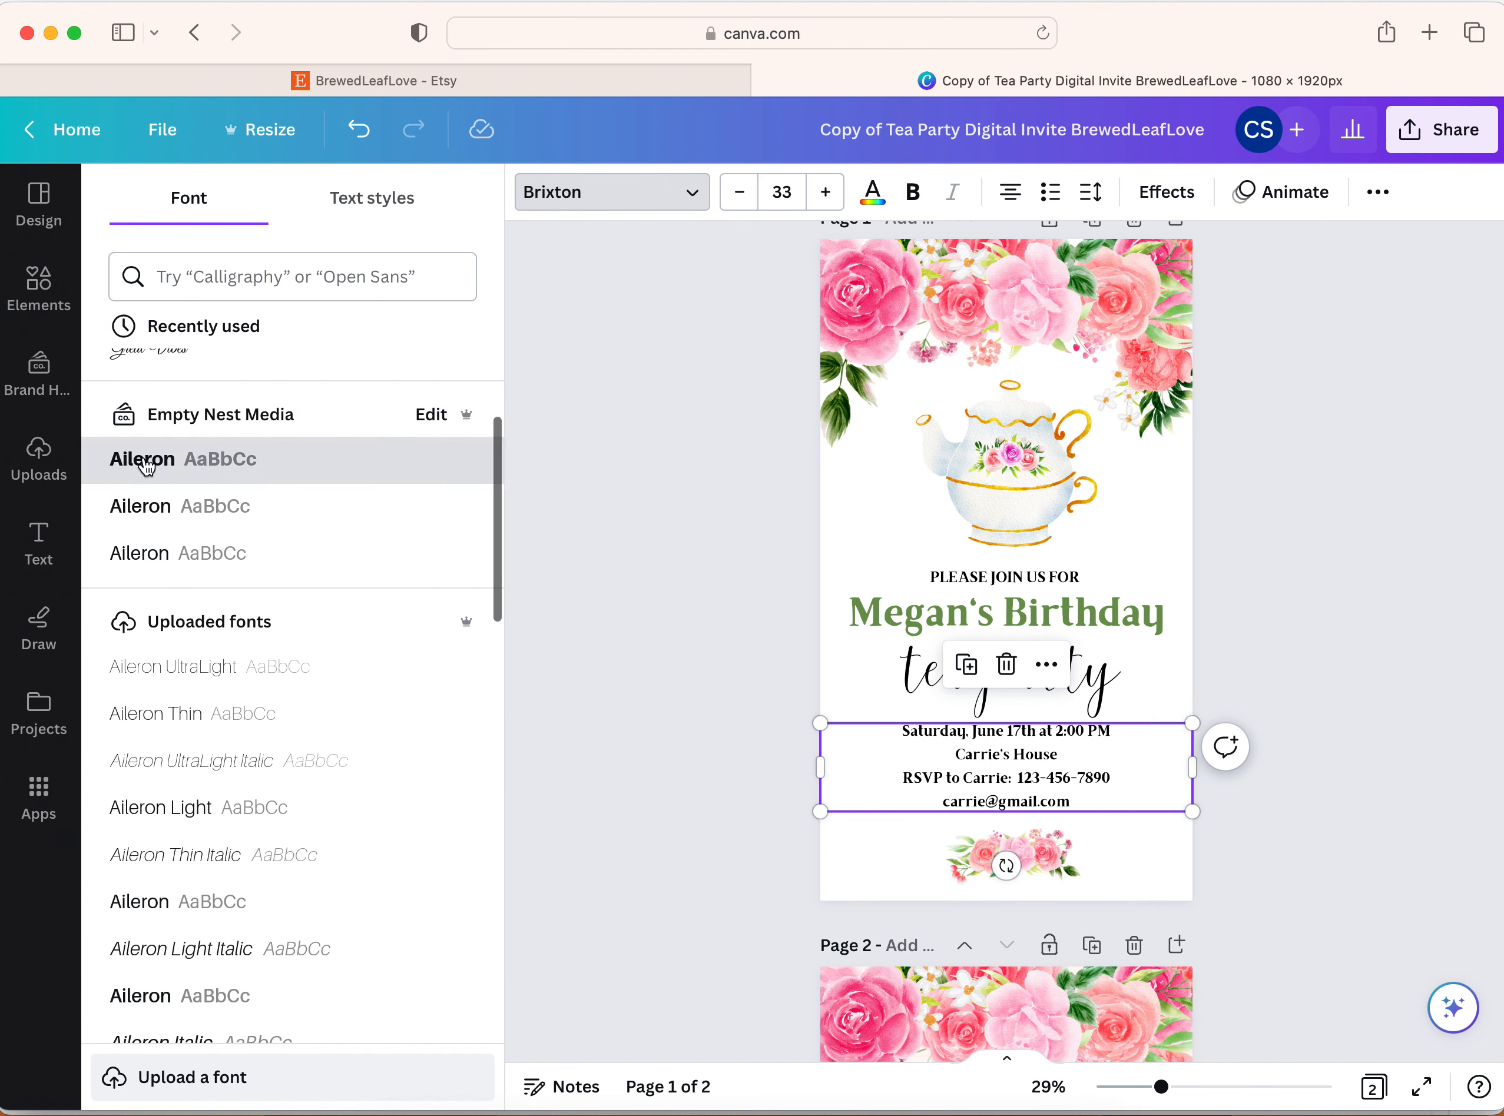
pyautogui.click(141, 558)
pyautogui.click(1311, 562)
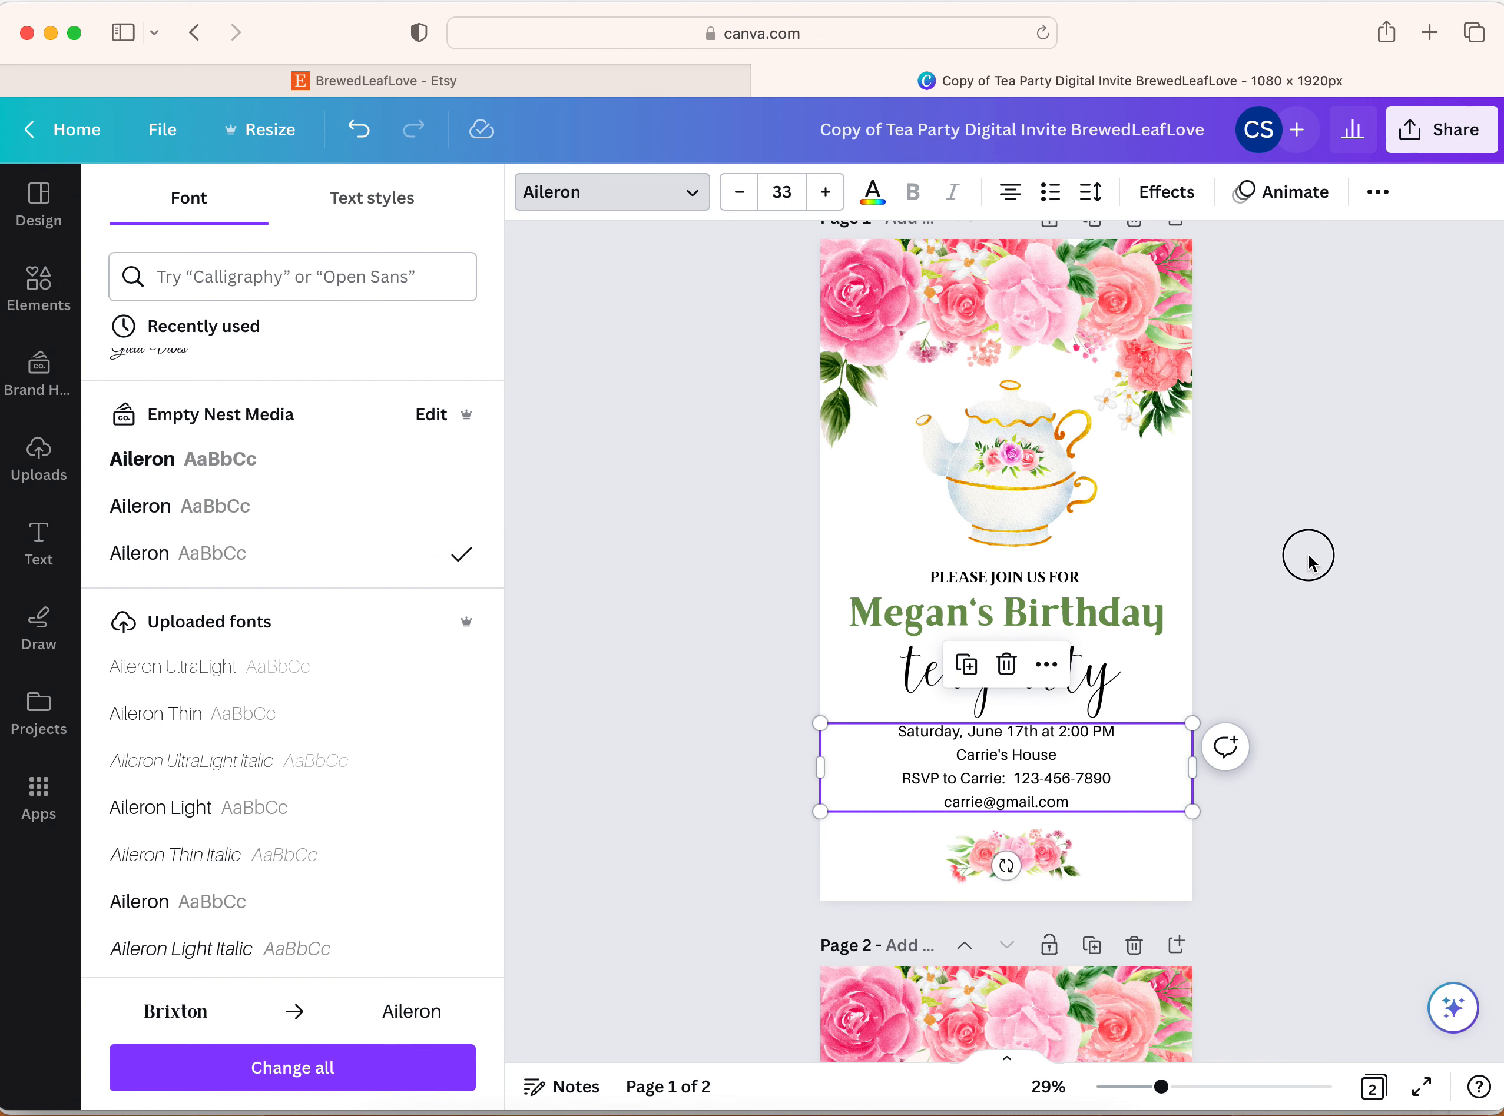
pyautogui.click(1241, 663)
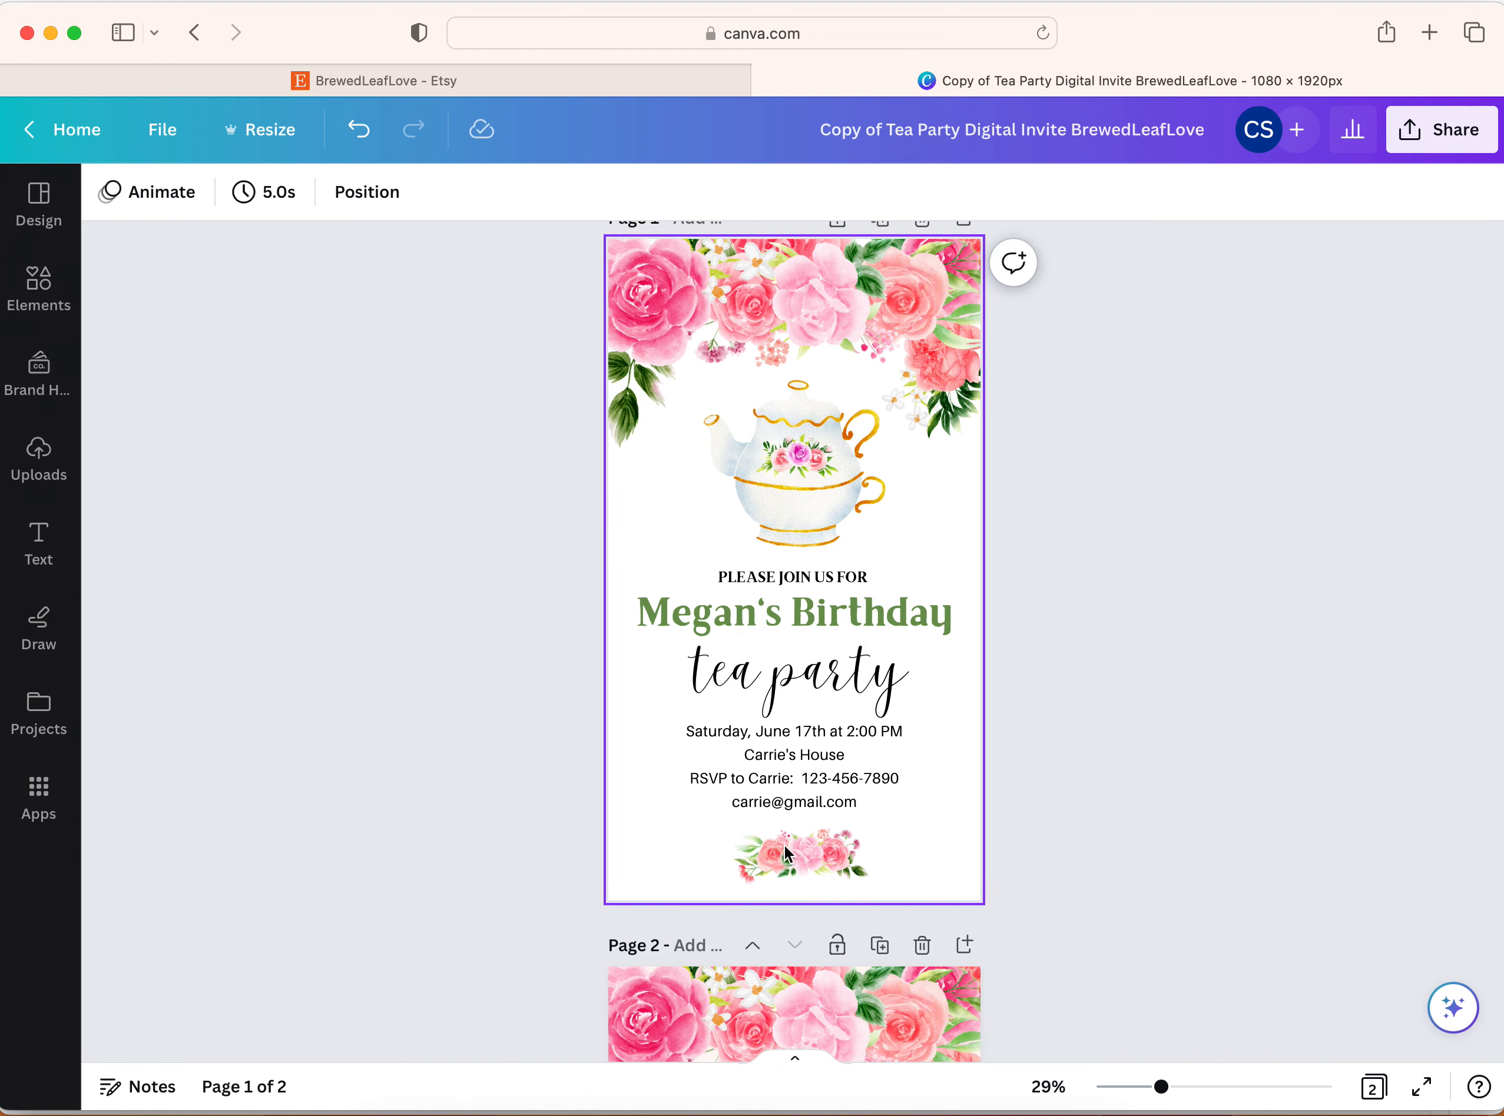
pyautogui.scroll(1, 1196, 606)
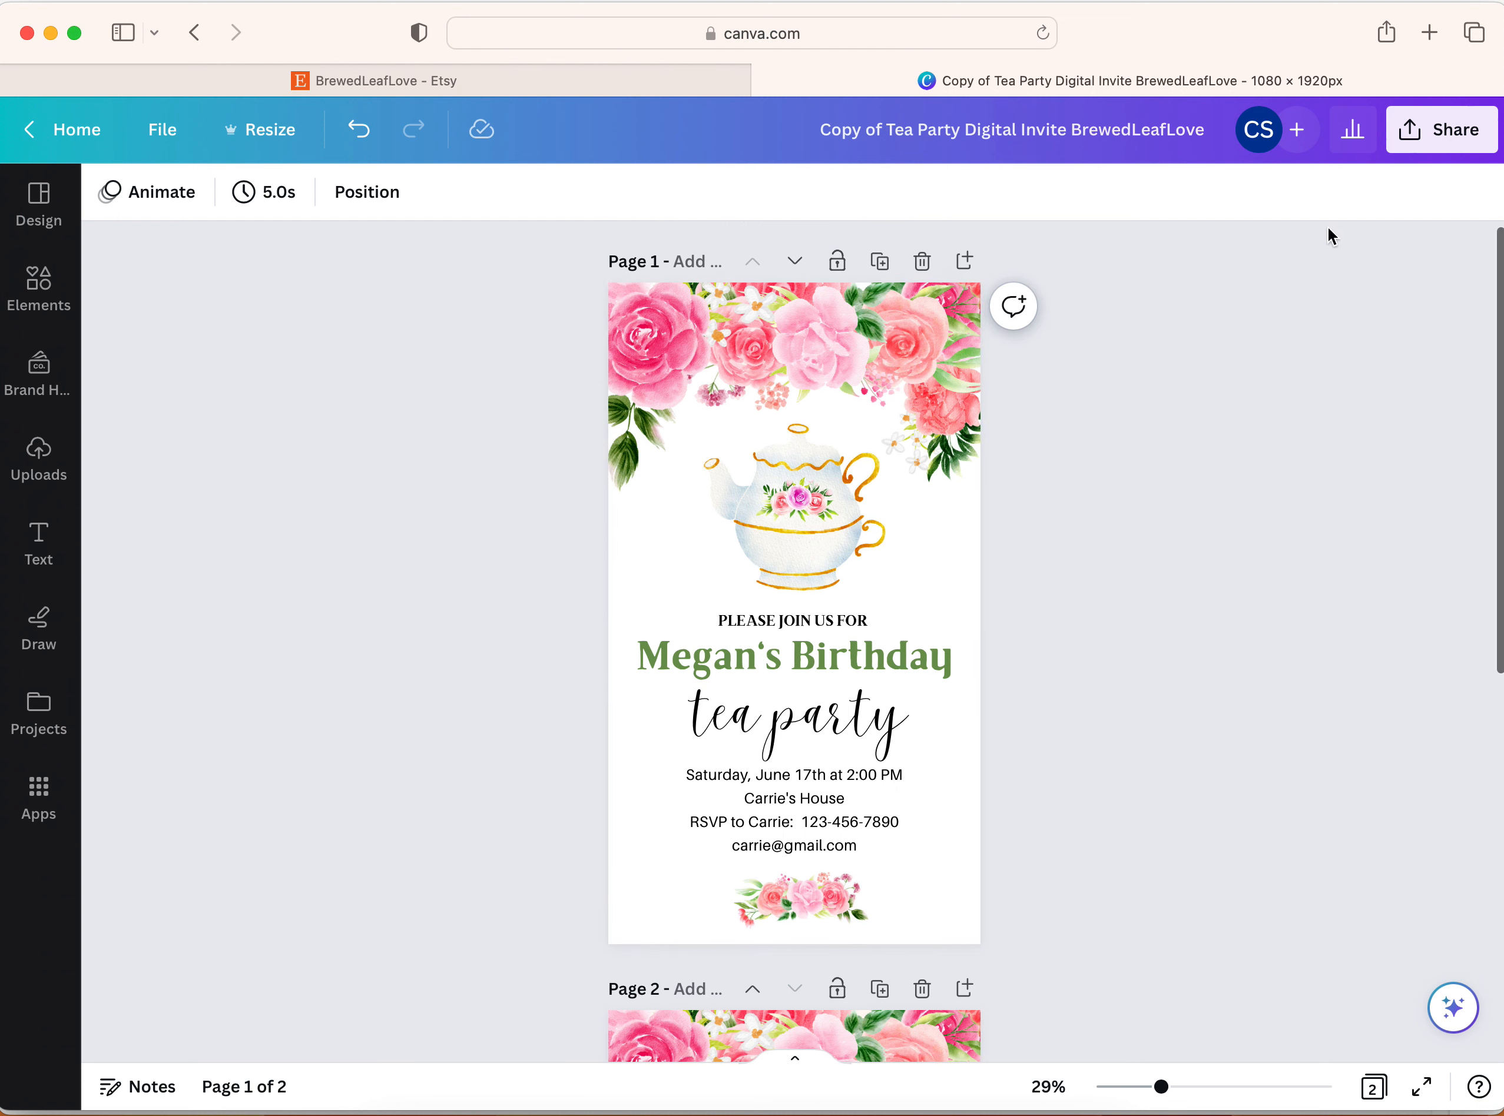
# Download only page 1 of the invitation as a PNG at size 1 (1,080 × 1,920 px)
pyautogui.click(1411, 139)
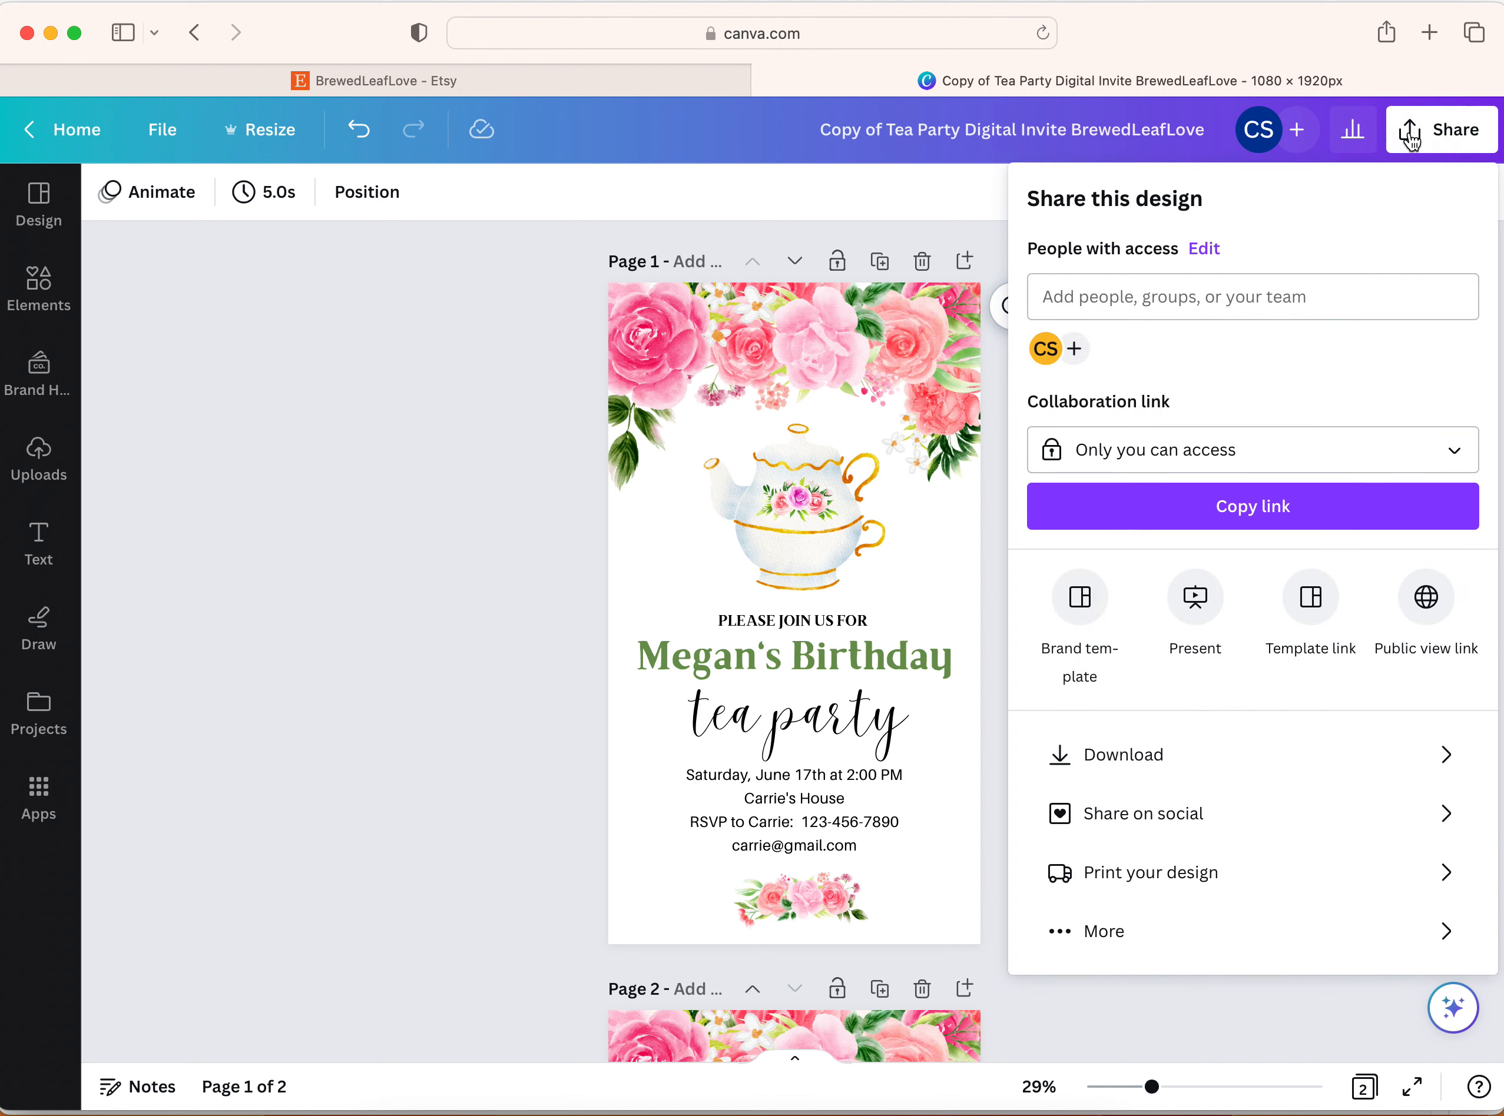
pyautogui.click(1092, 768)
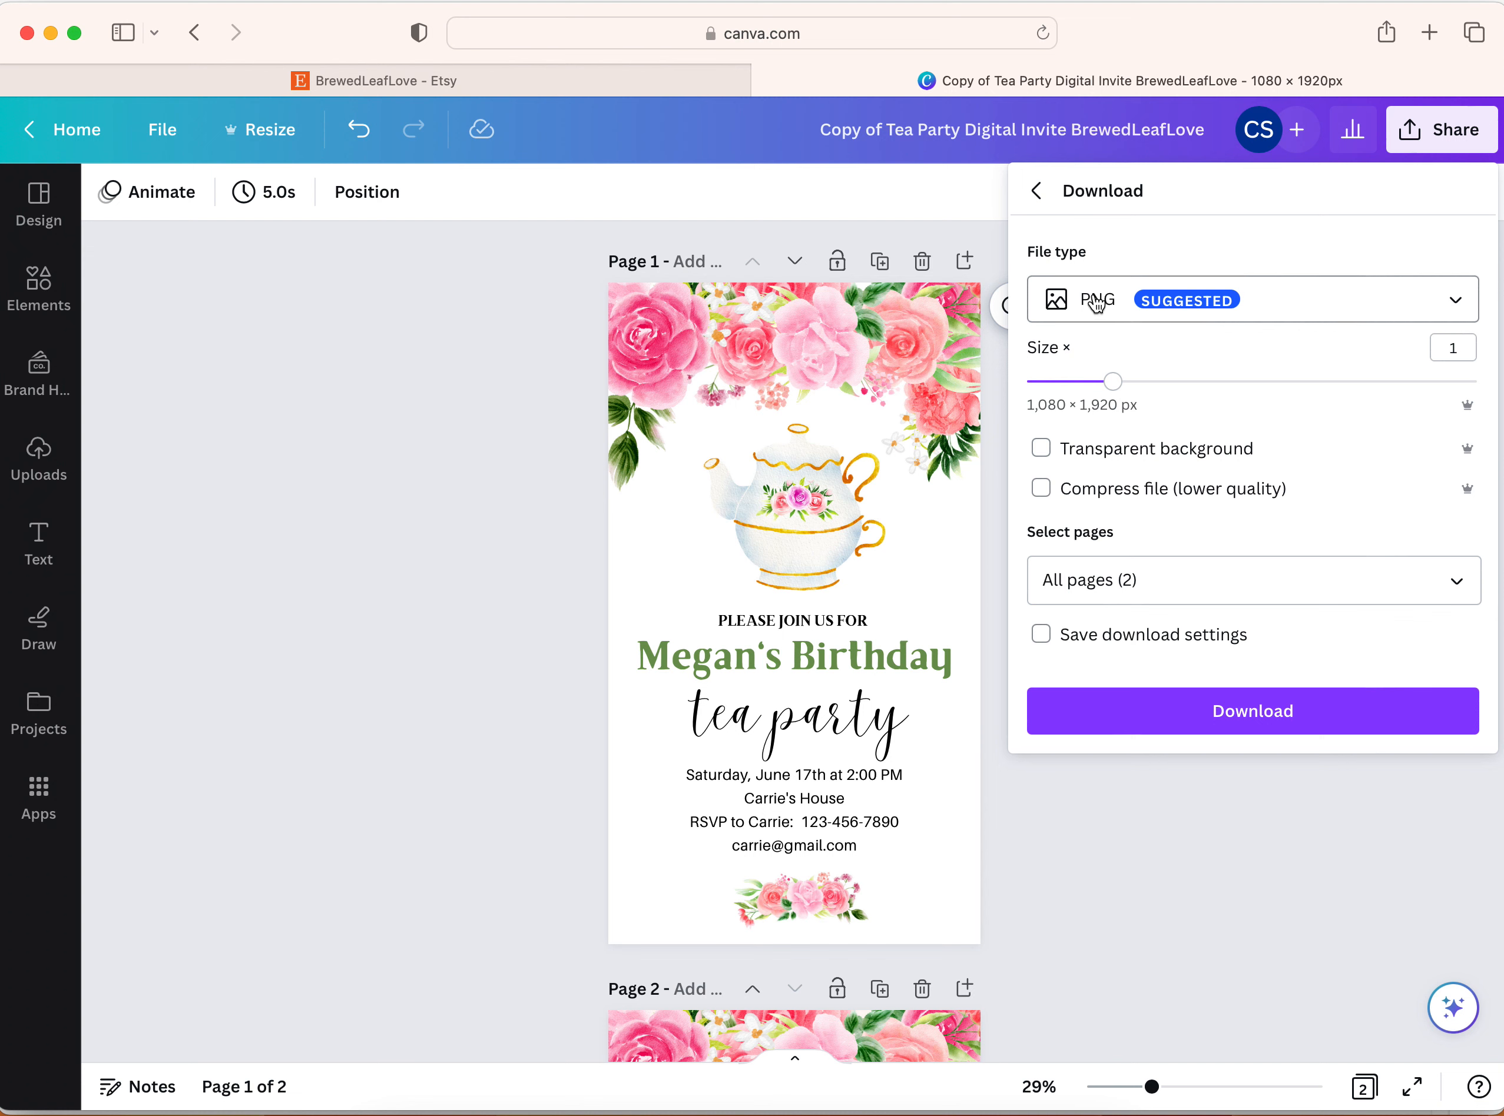
pyautogui.click(1456, 585)
pyautogui.click(1454, 648)
pyautogui.click(1455, 716)
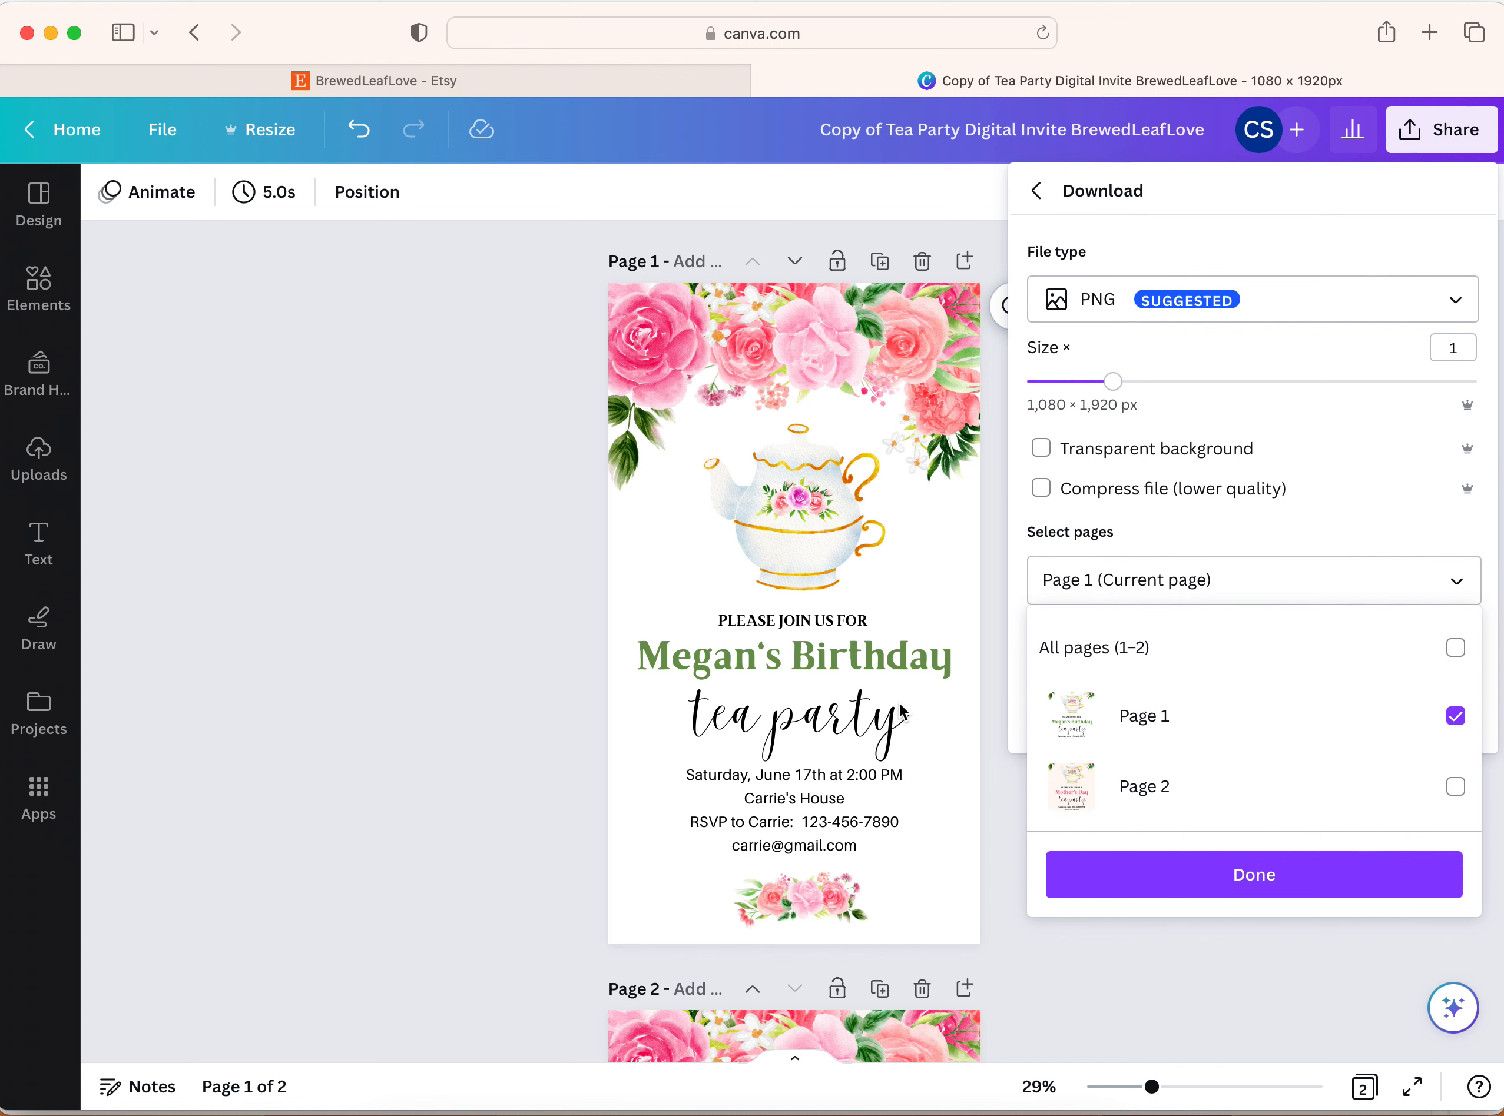
pyautogui.click(1253, 879)
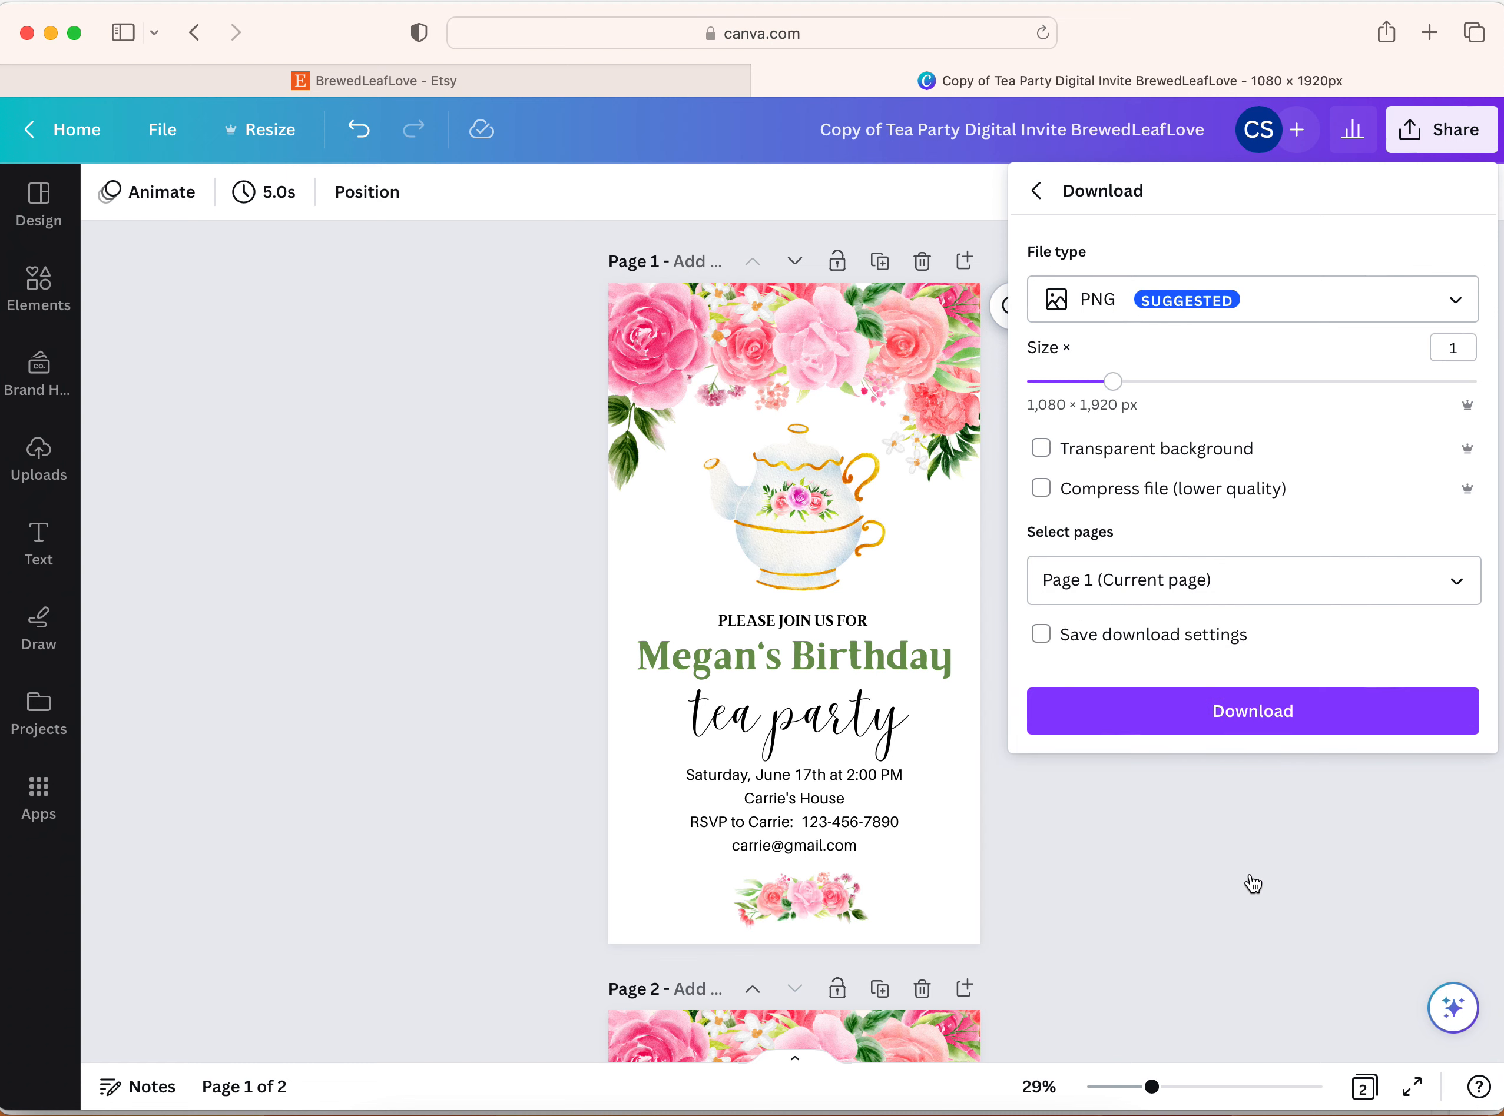
pyautogui.click(1232, 719)
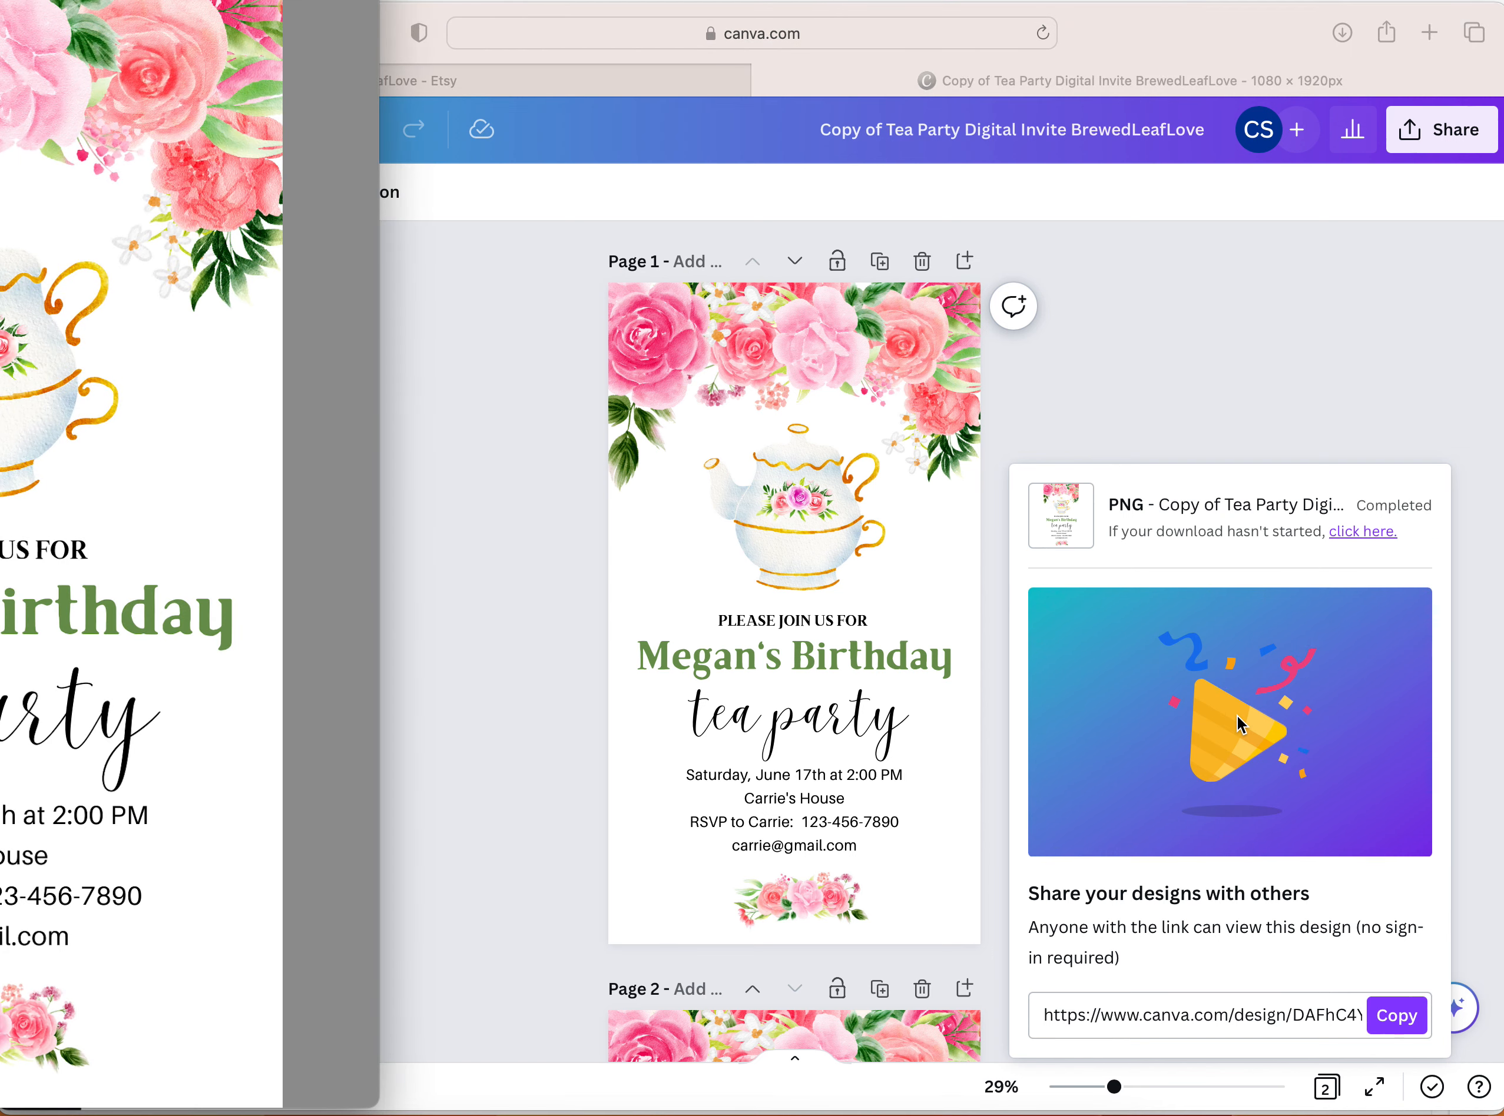
# Check the downloaded invitation image in its preview window and close the preview
pyautogui.moveTo(0, 0); pyautogui.dragTo(404, 7)
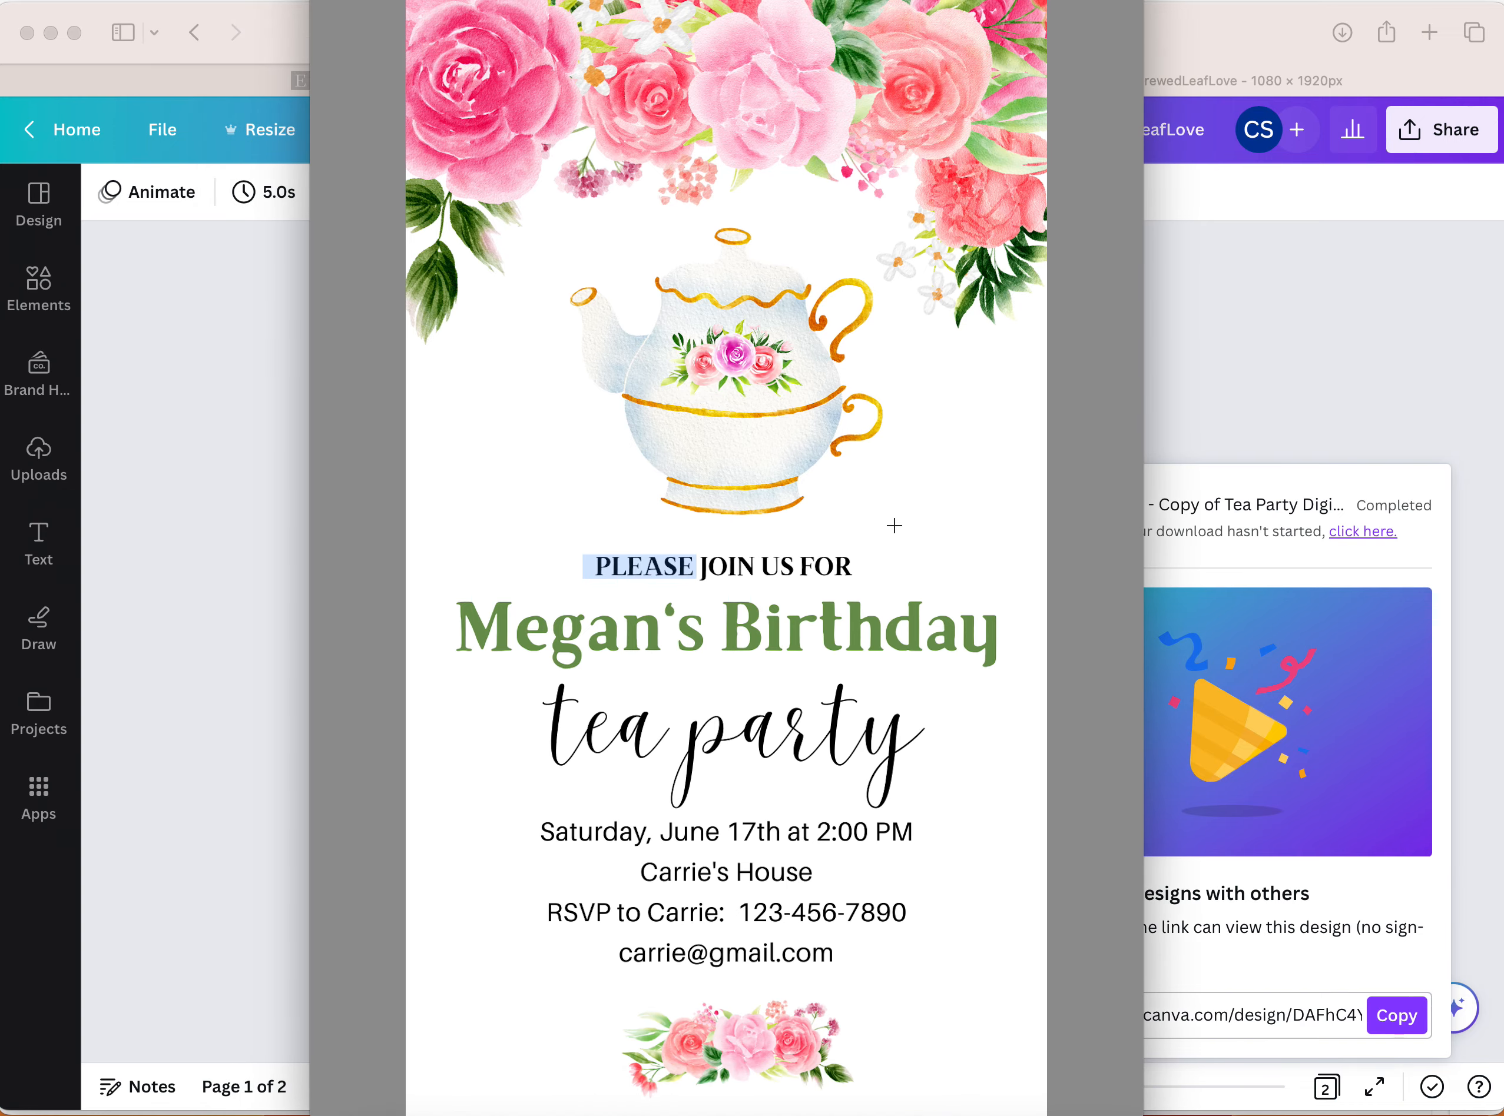
pyautogui.click(905, 507)
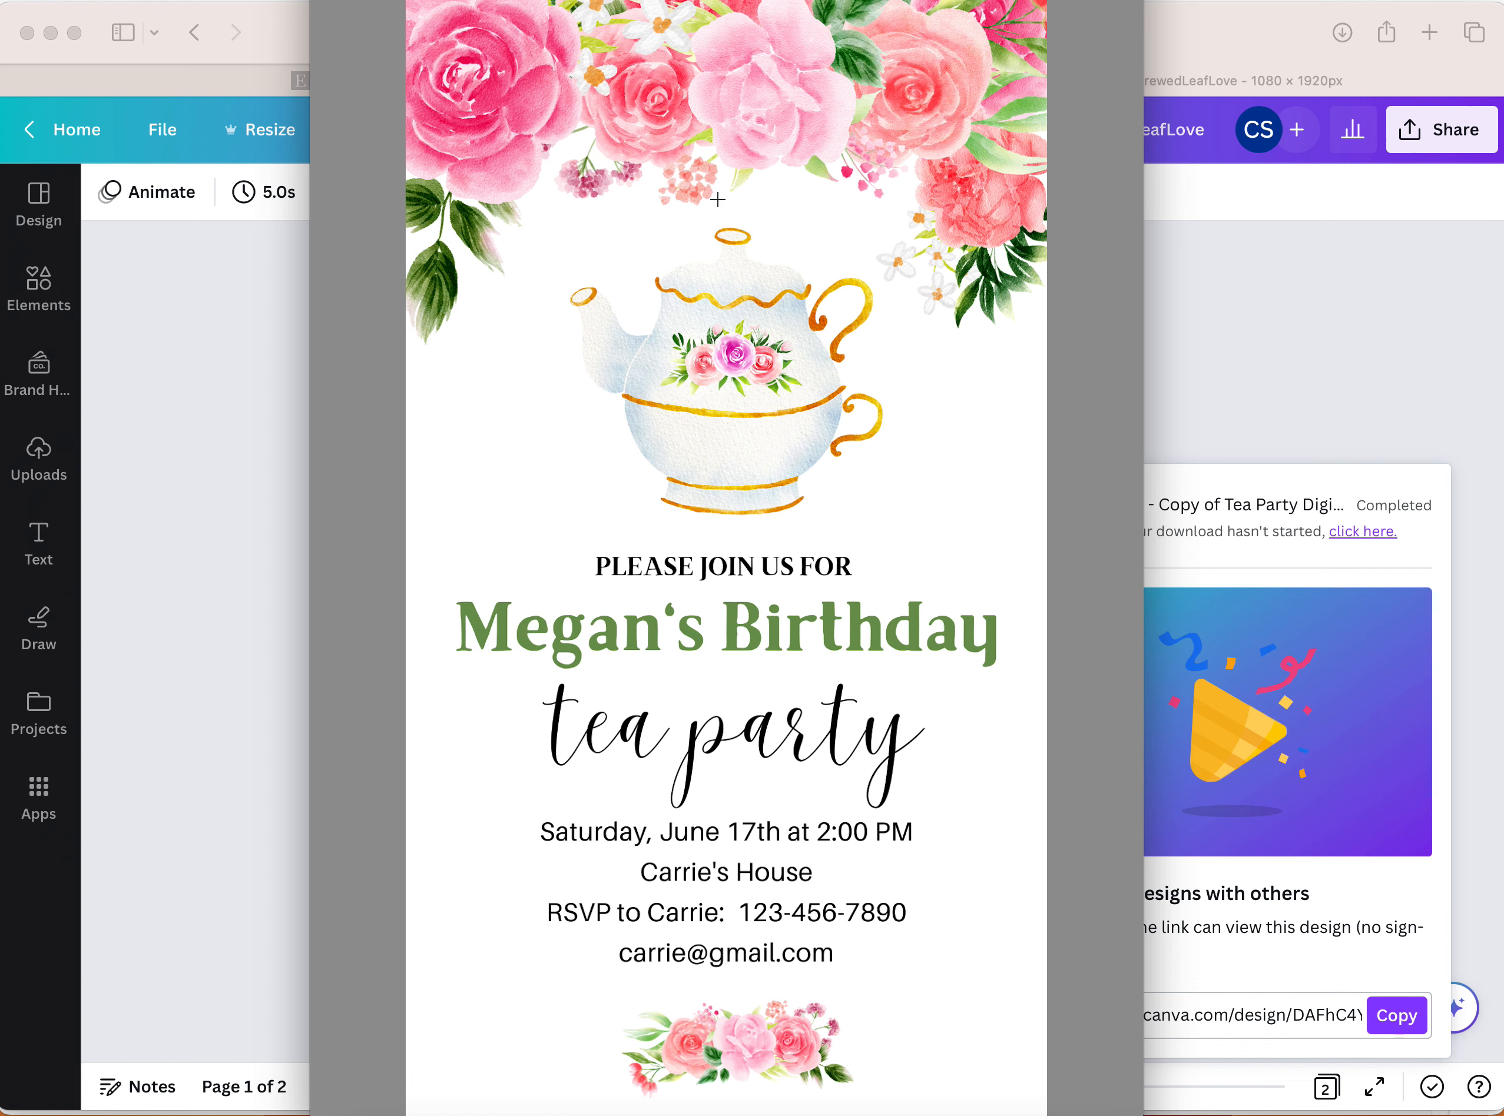
pyautogui.press('super+w')
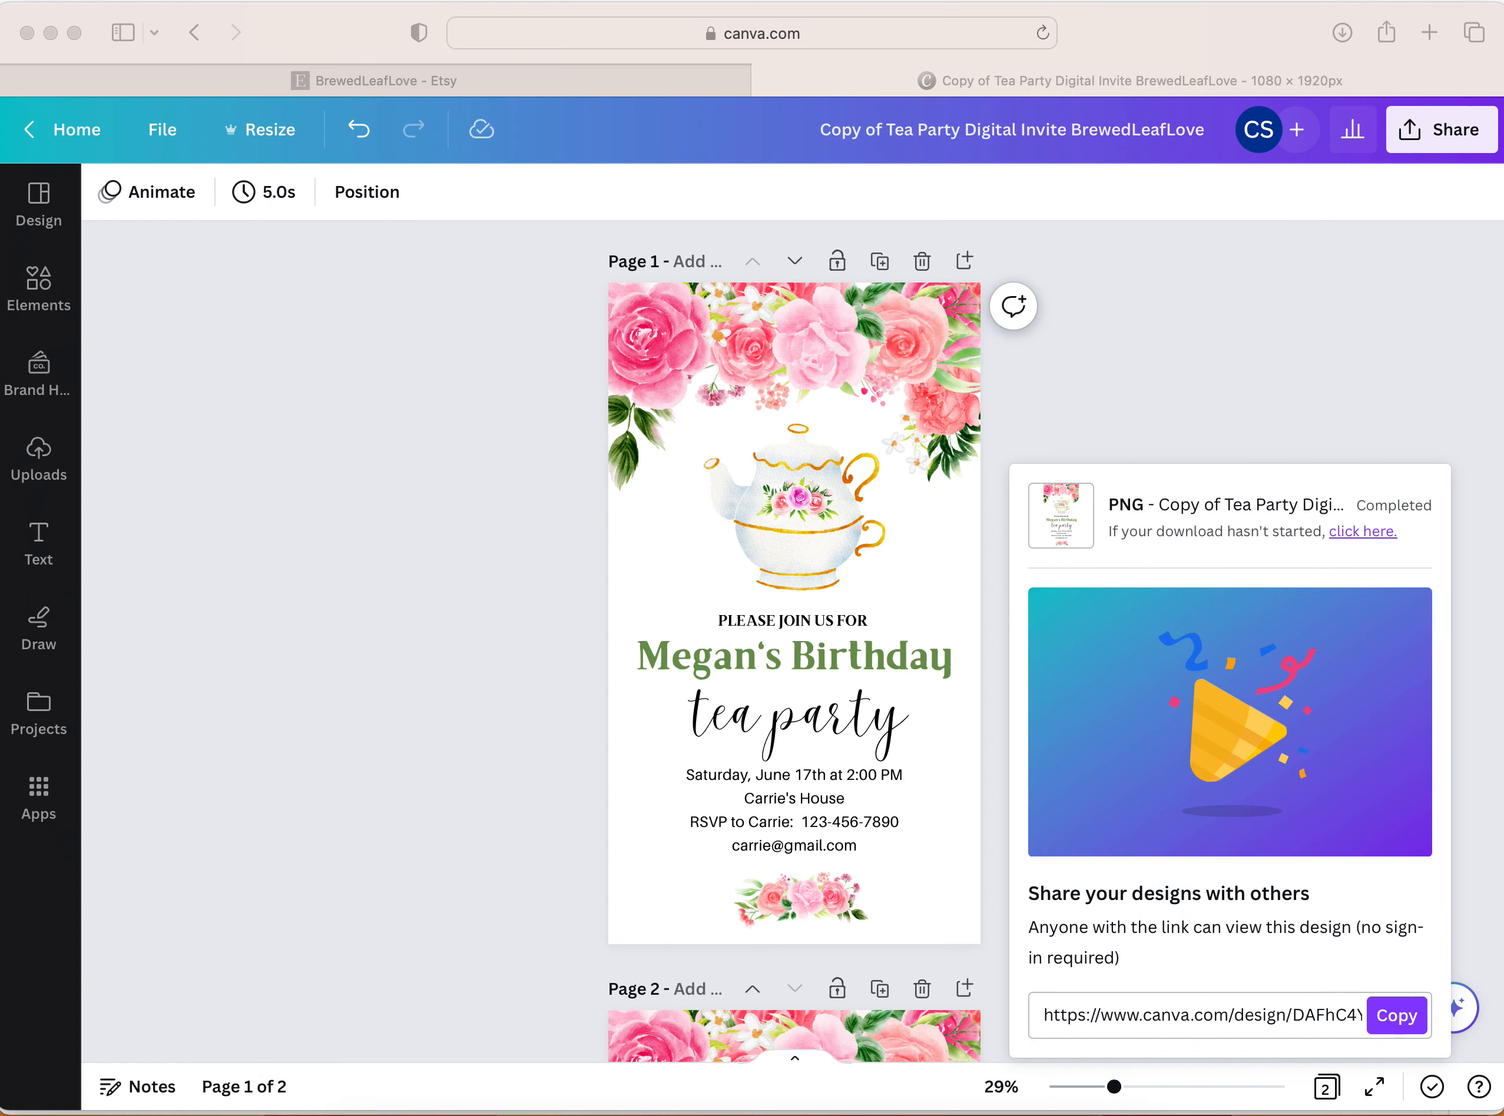